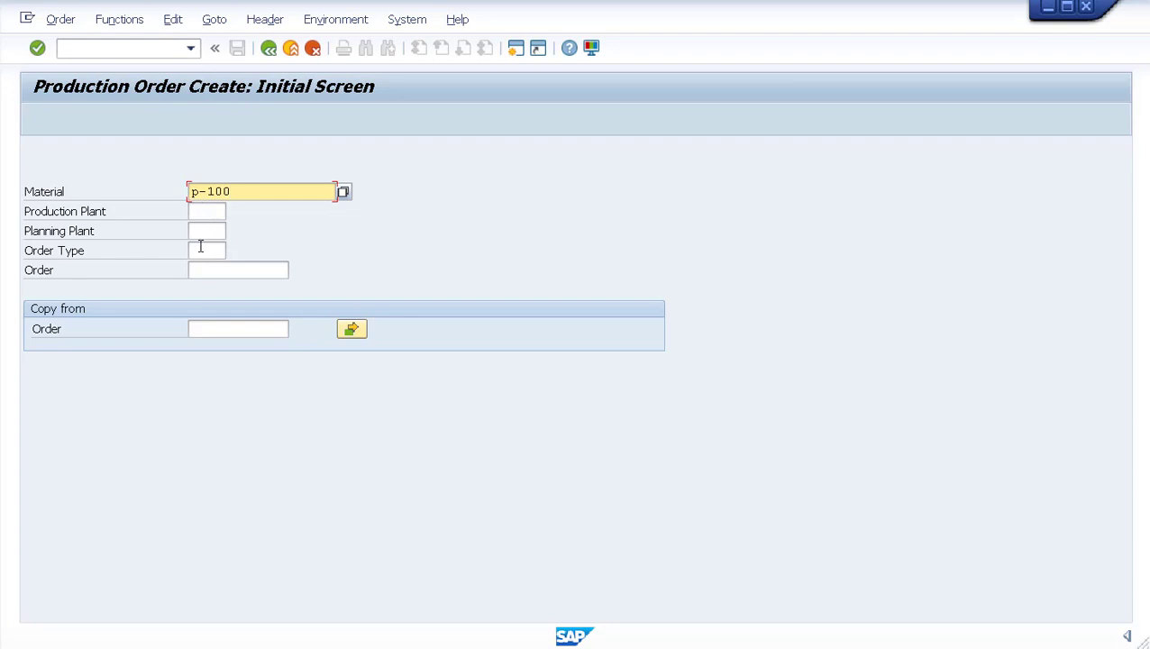
Start a production order for material P-100 in production plant 1000 with order type PP01.
{"action": "type", "text": "P"}
{"action": "left_click", "coordinate": [203, 258]}
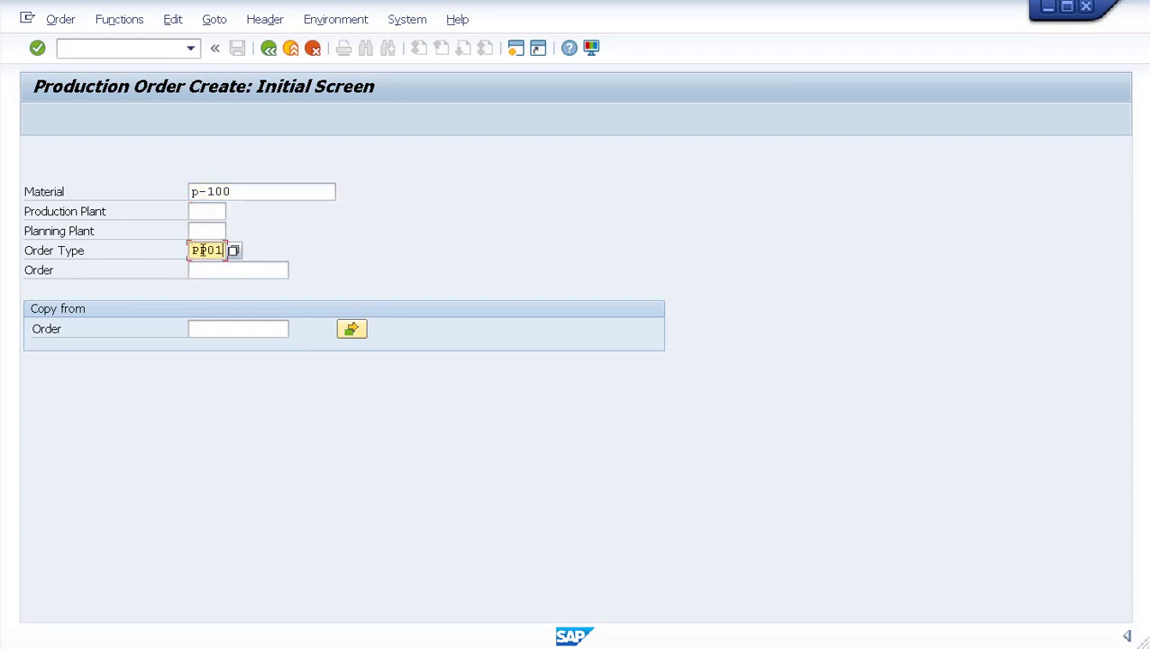
{"action": "left_click", "coordinate": [208, 212]}
{"action": "type", "text": "1"}
{"action": "left_click", "coordinate": [208, 231]}
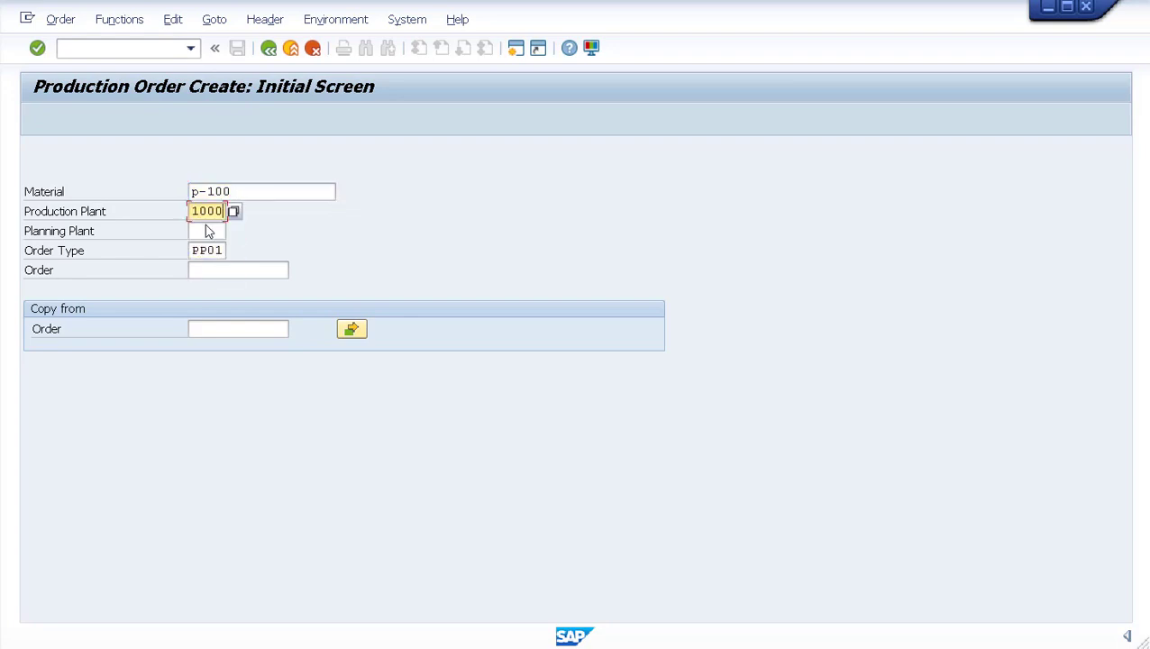
{"action": "left_click", "coordinate": [36, 50]}
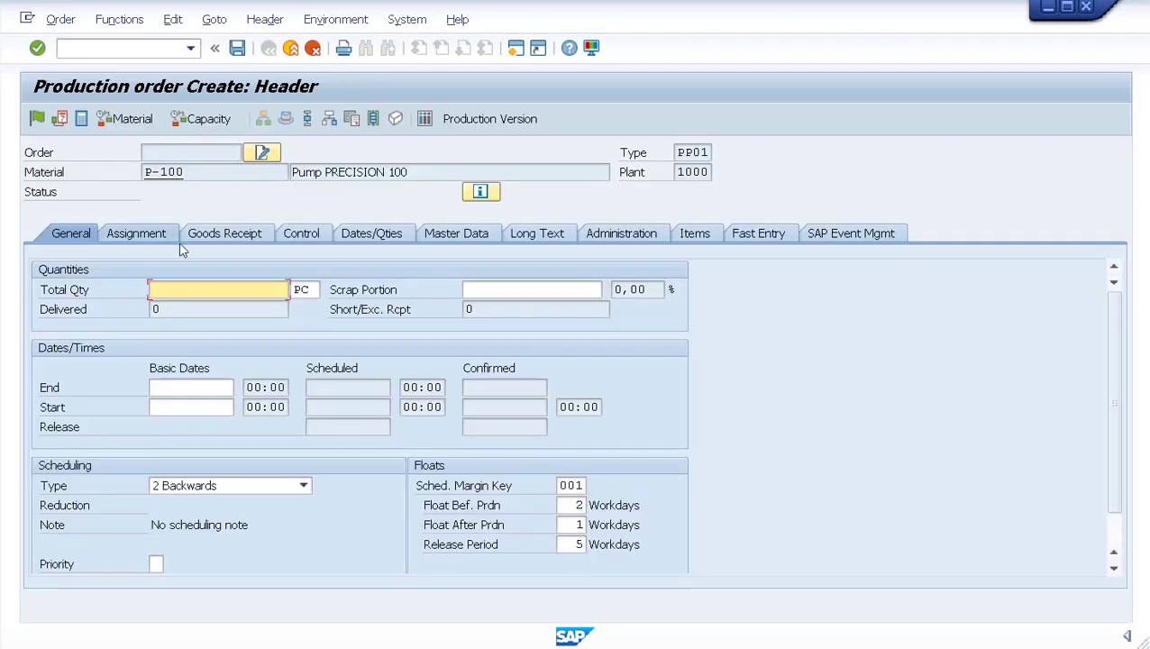
Set the order's total quantity to 10 and its basic end date to 12.12.2016, and release it.
{"action": "type", "text": "1"}
{"action": "left_click", "coordinate": [185, 309]}
{"action": "left_click", "coordinate": [489, 293]}
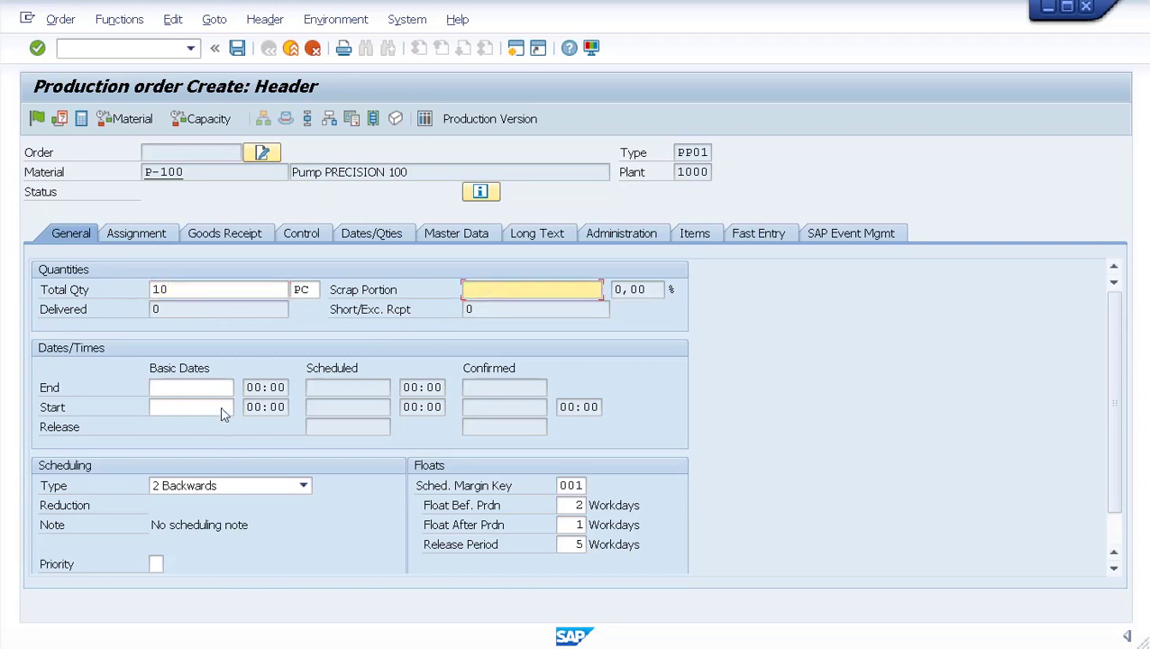
{"action": "left_click", "coordinate": [191, 391]}
{"action": "type", "text": "1"}
{"action": "left_click", "coordinate": [194, 404]}
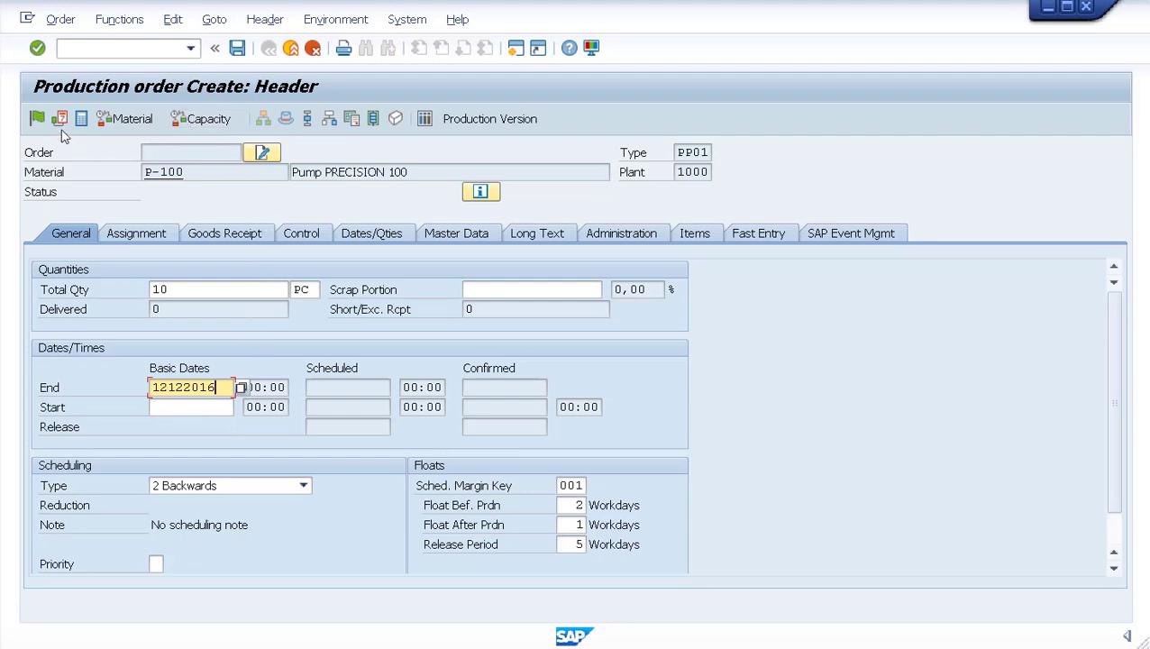
{"action": "left_click", "coordinate": [37, 120]}
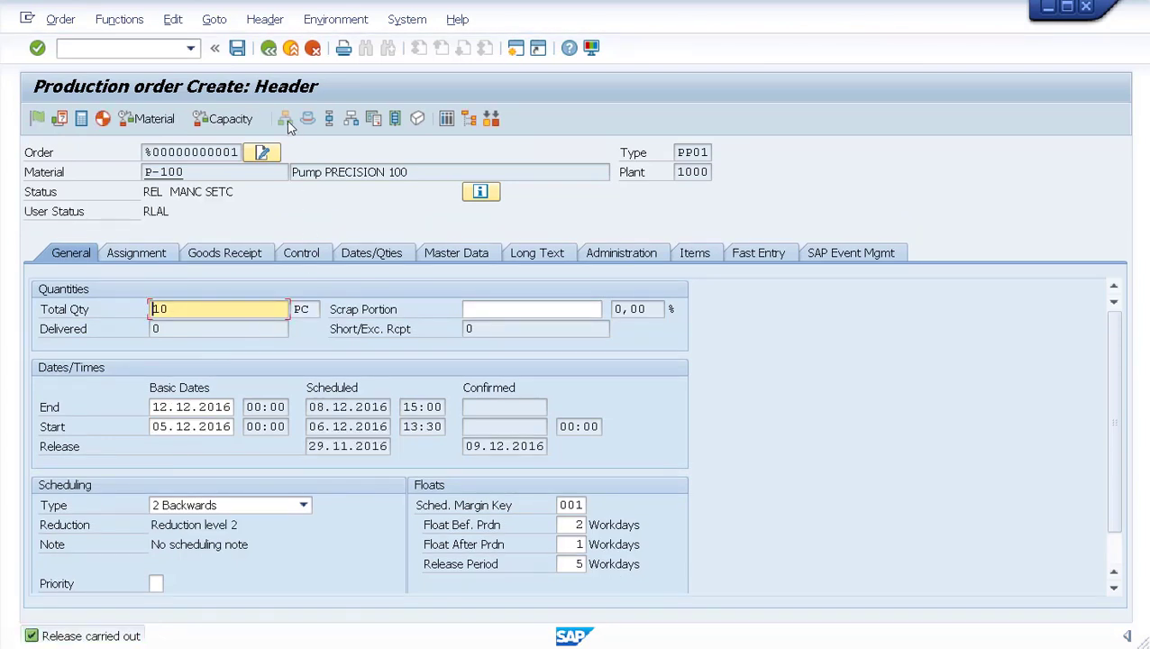
Try to save the production order, decline saving with the costing error, and display the order's logs.
{"action": "left_click", "coordinate": [237, 48]}
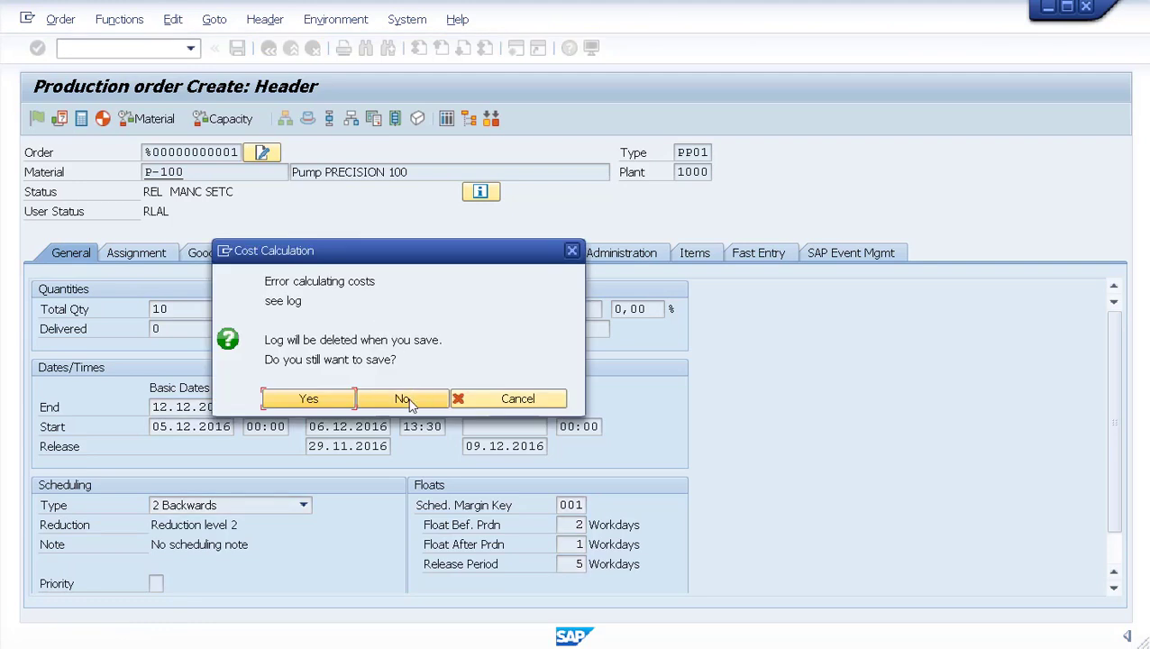
{"action": "left_click", "coordinate": [406, 401]}
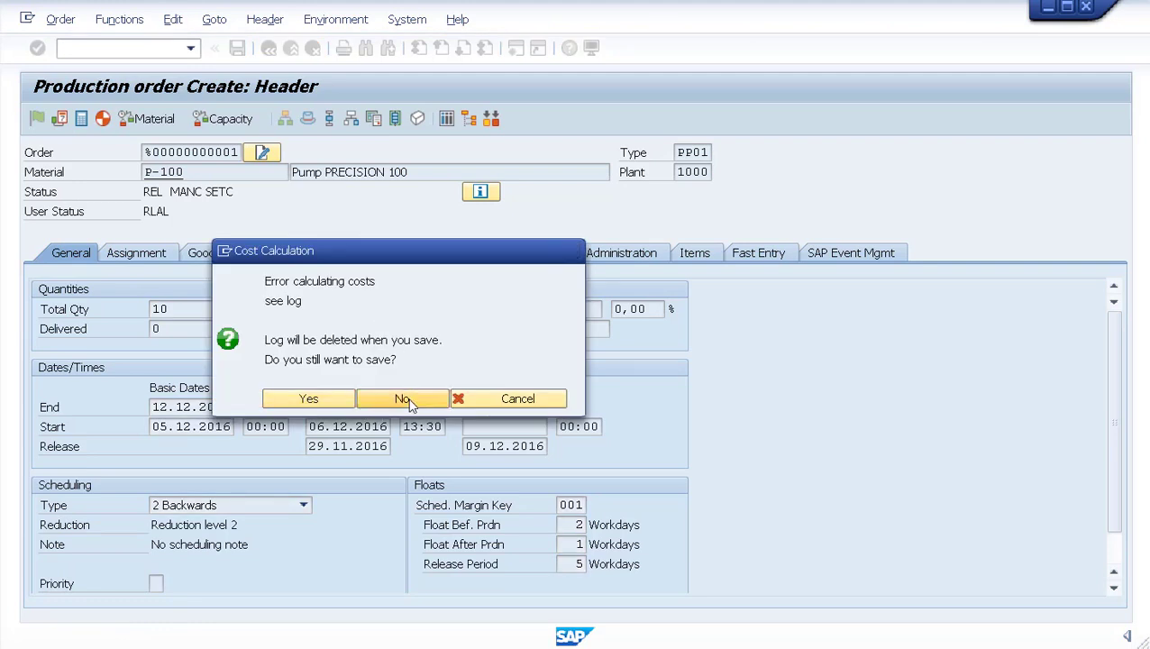
{"action": "left_click", "coordinate": [215, 20]}
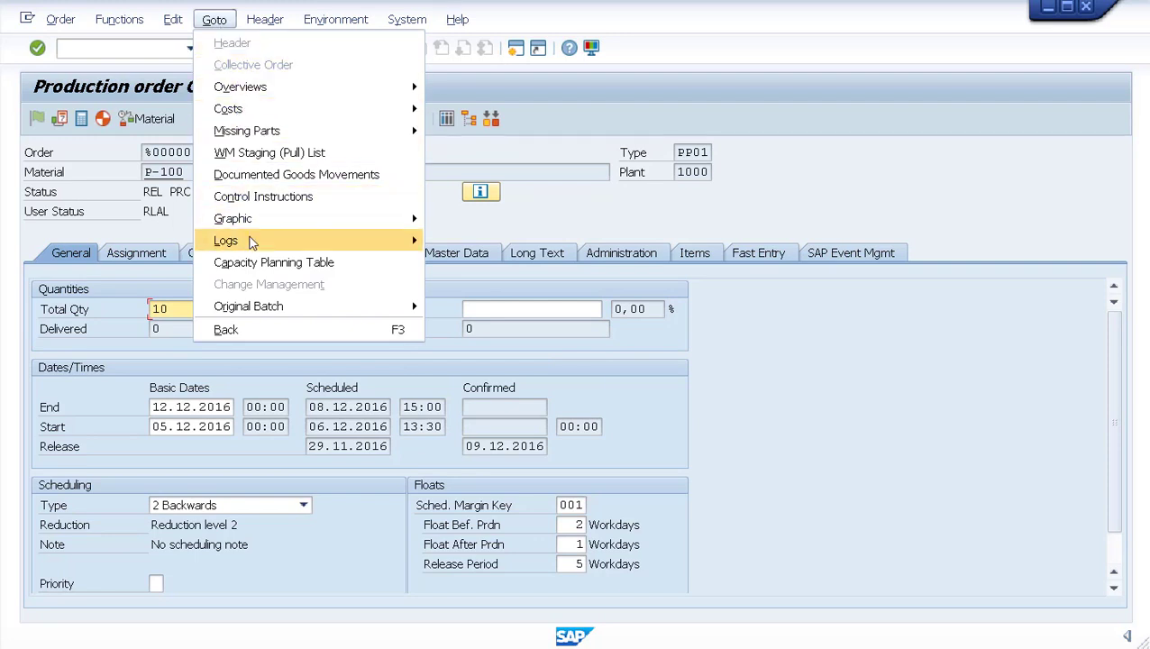
{"action": "mouse_move", "coordinate": [253, 242]}
{"action": "left_click", "coordinate": [464, 241]}
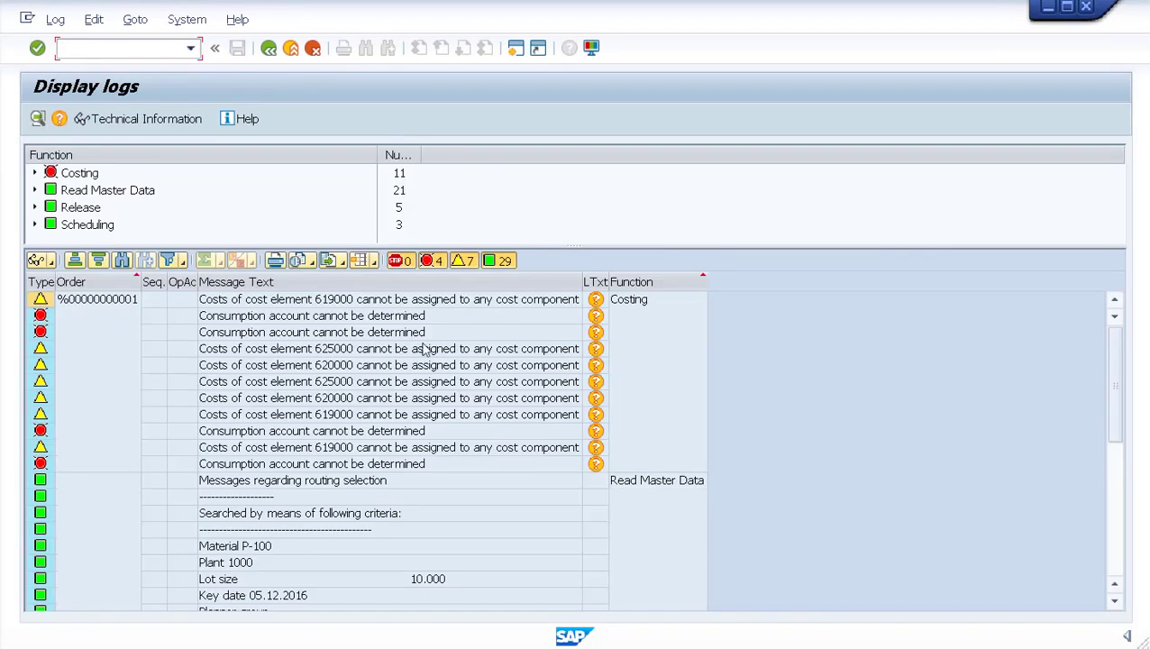
Examine the first "Consumption account cannot be determined" message's transaction, account modification and valuation class, and close its long text.
{"action": "double_click", "coordinate": [319, 320]}
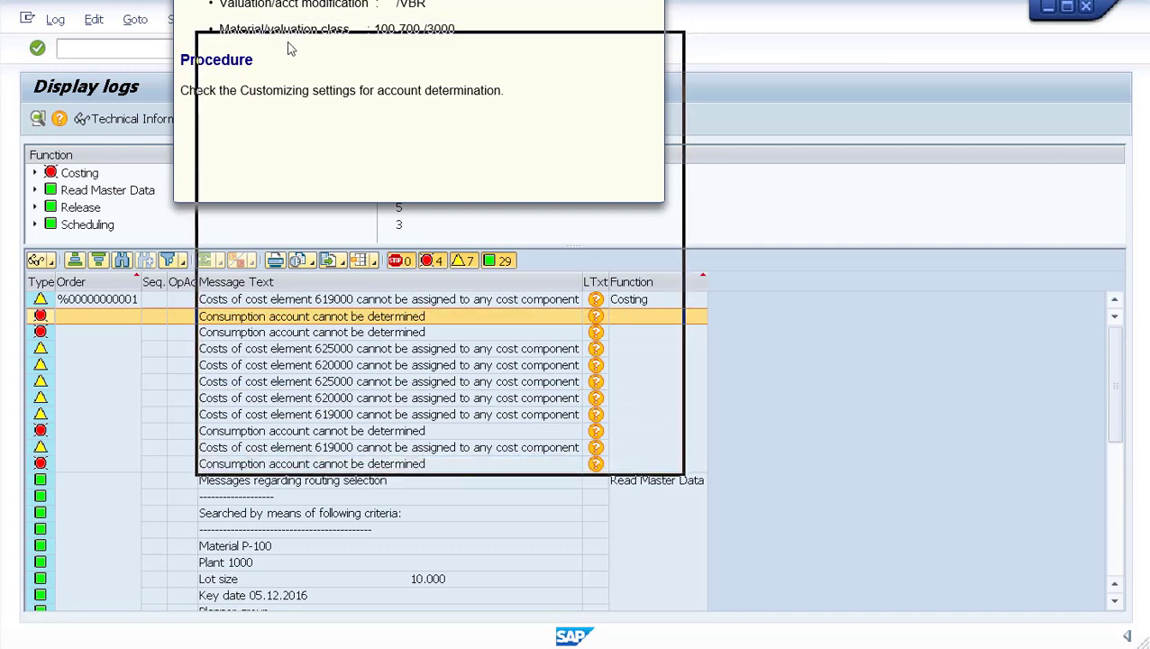
{"action": "left_click_drag", "start_coordinate": [202, 90], "coordinate": [540, 375]}
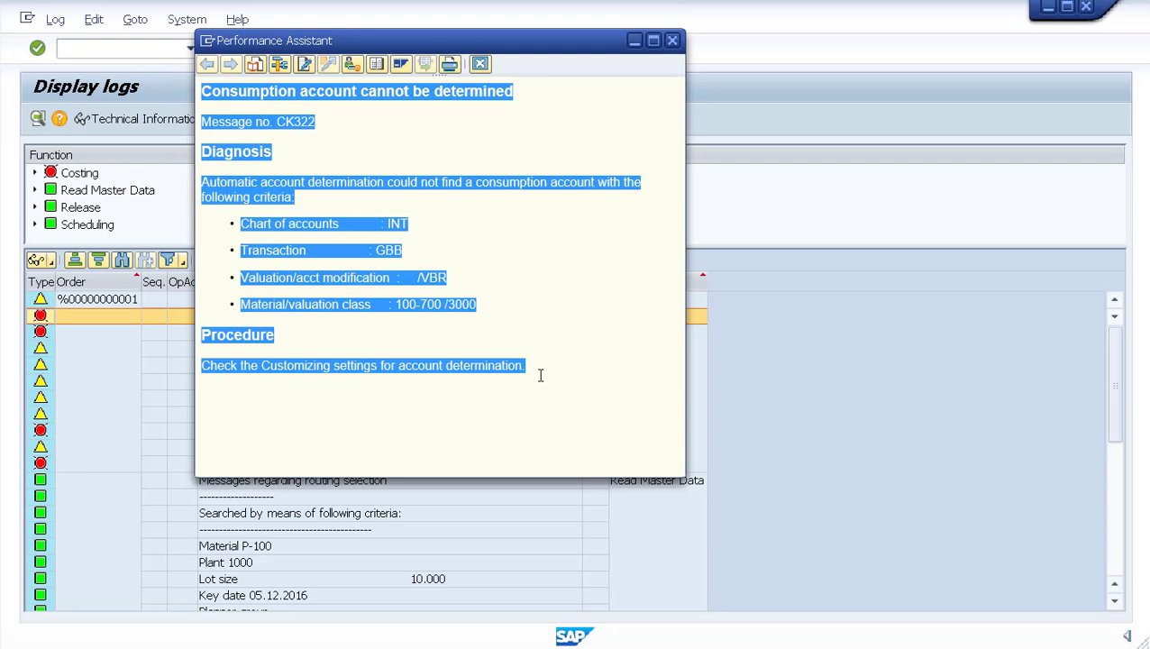
{"action": "key", "text": "alt+Tab"}
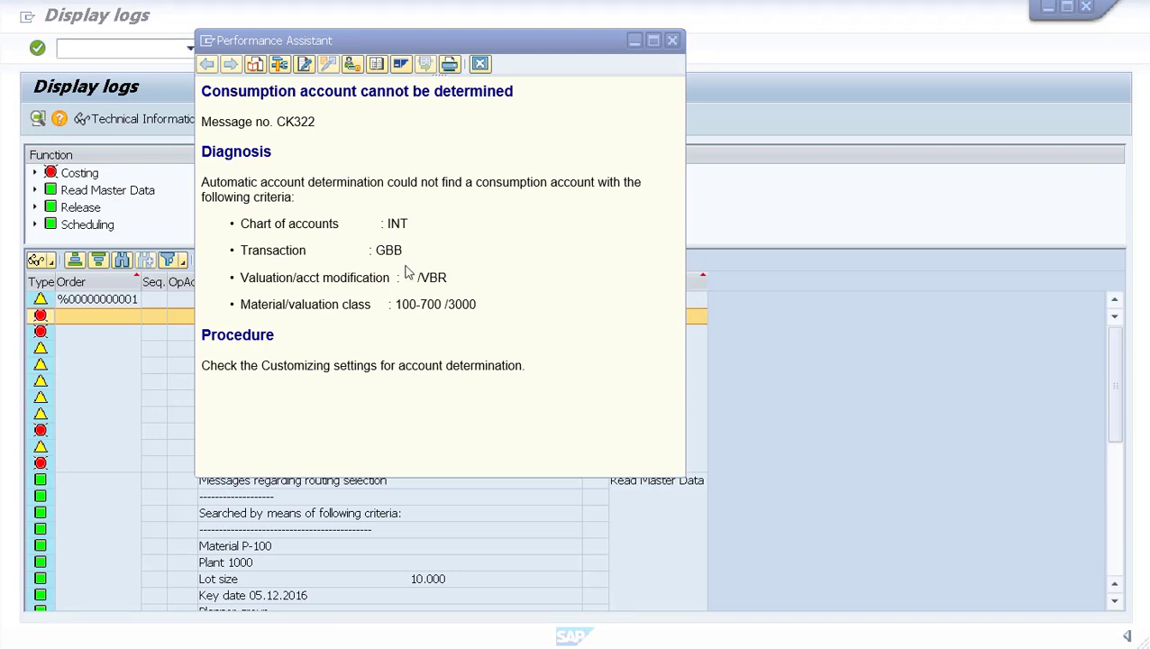
{"action": "key", "text": "alt+Tab"}
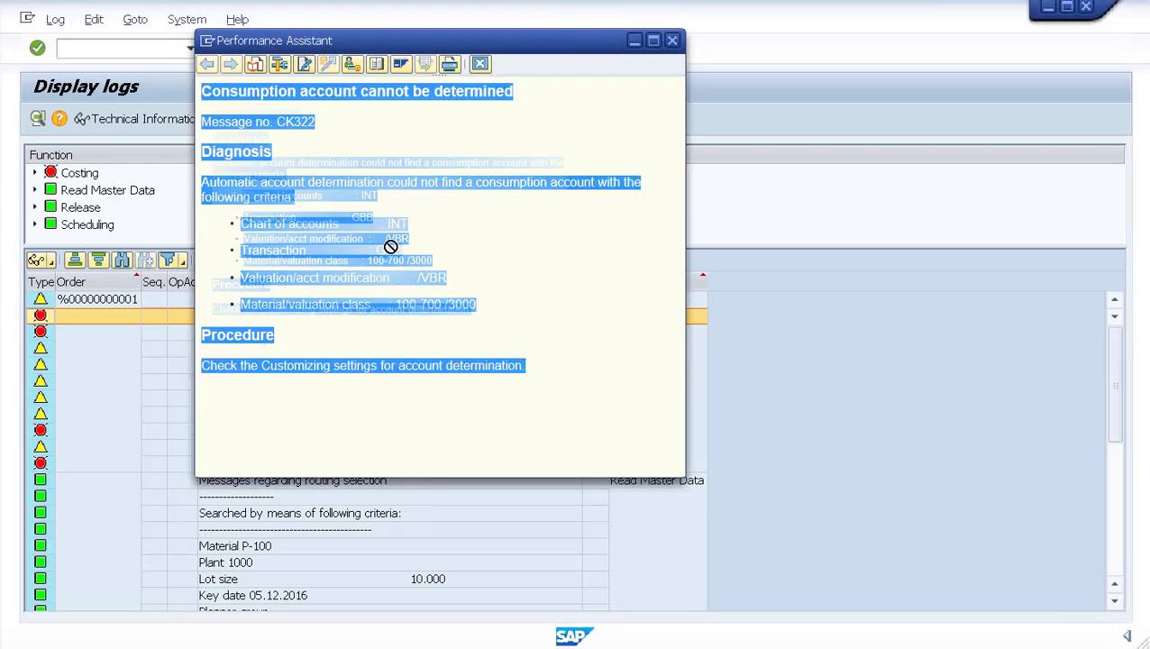
{"action": "left_click", "coordinate": [410, 266]}
{"action": "left_click_drag", "start_coordinate": [406, 277], "coordinate": [449, 278]}
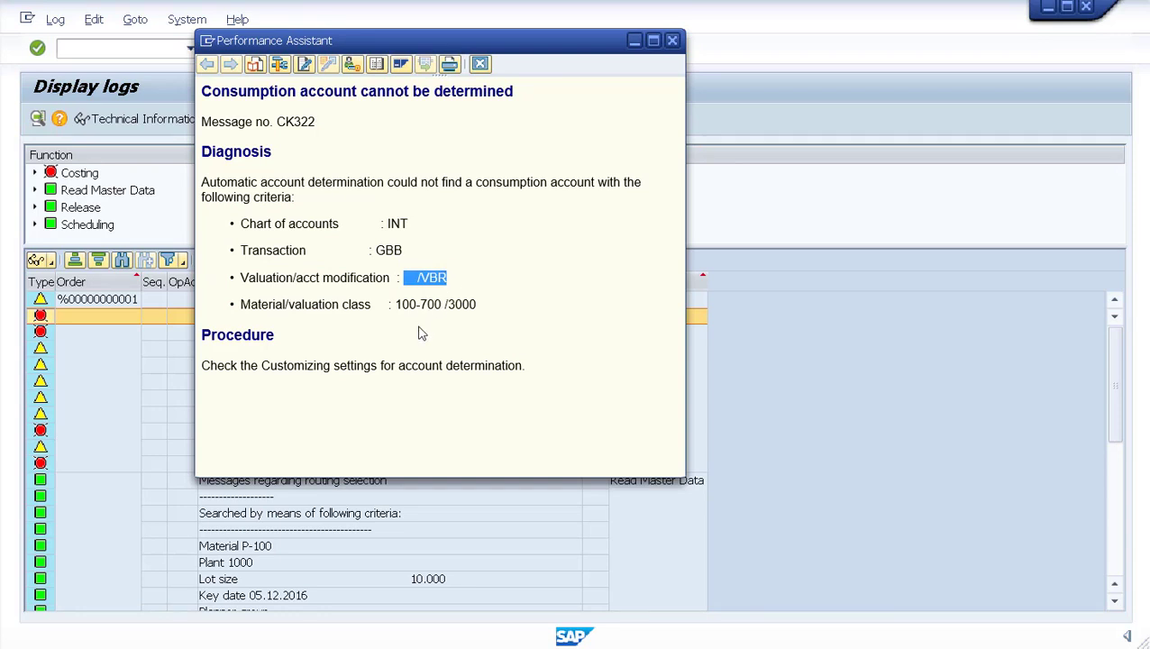
{"action": "left_click_drag", "start_coordinate": [448, 305], "coordinate": [474, 305]}
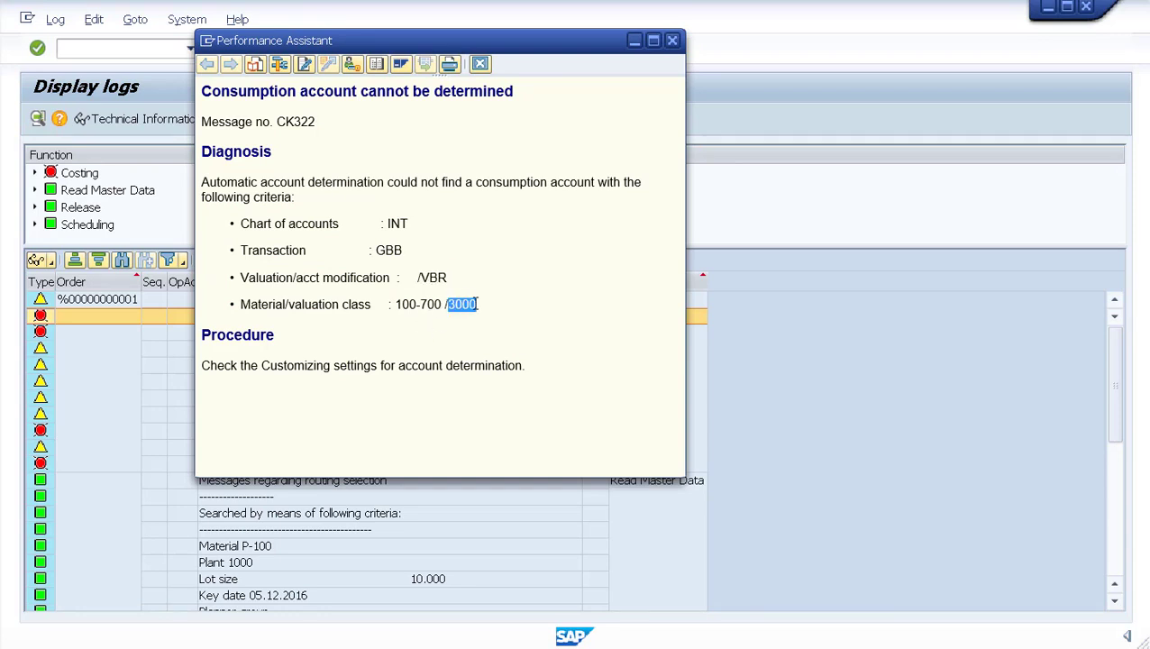
{"action": "left_click", "coordinate": [672, 43]}
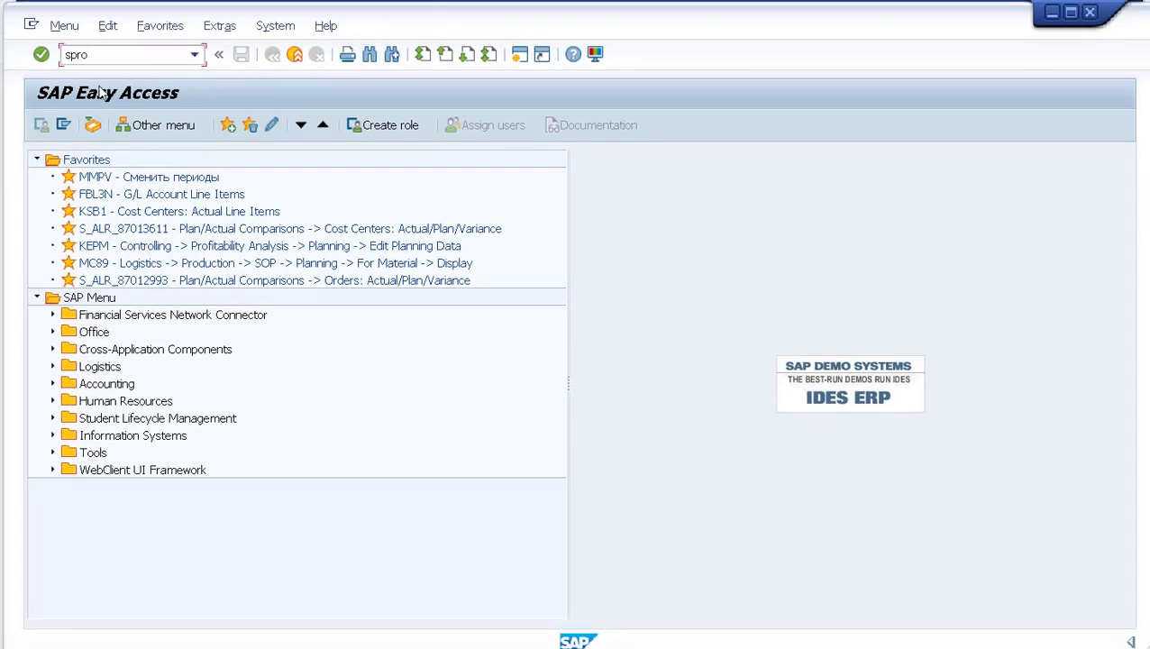
Run transaction spro, open the SAP Reference IMG and expand Materials Management.
{"action": "left_click", "coordinate": [42, 55]}
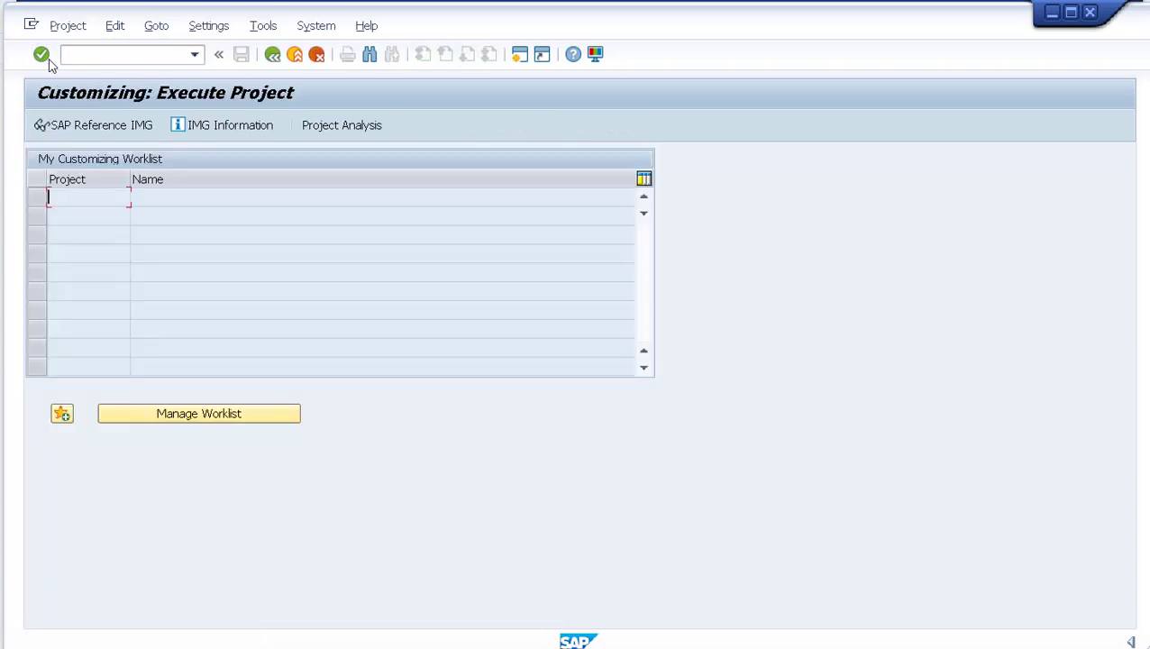
{"action": "left_click", "coordinate": [74, 128]}
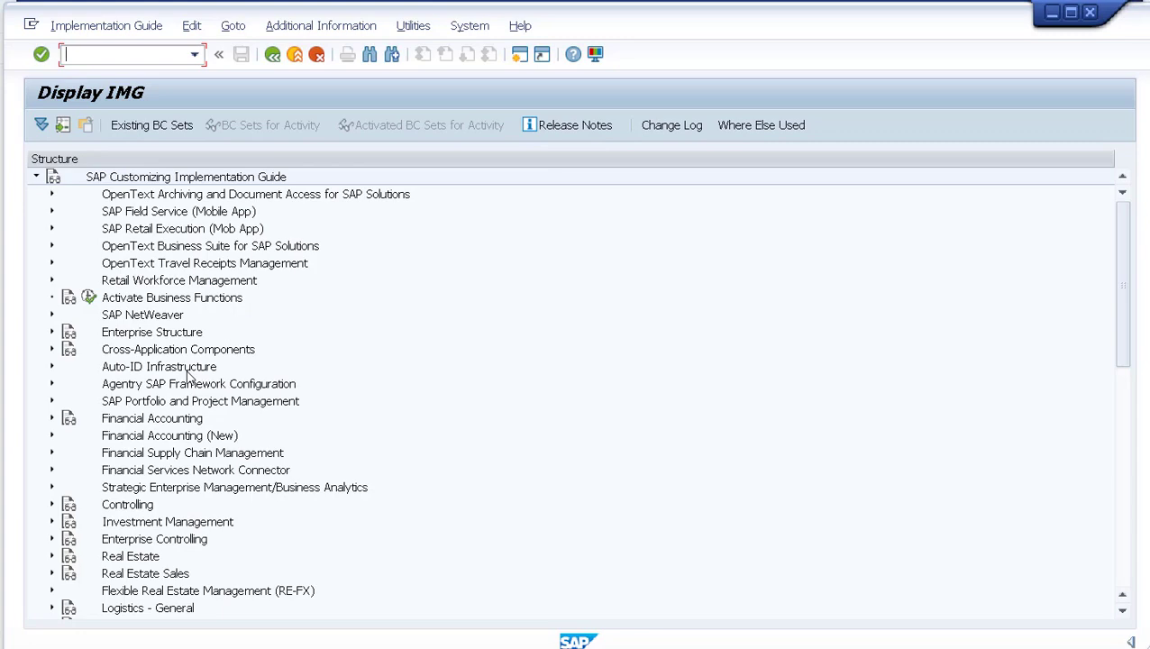
{"action": "scroll", "coordinate": [188, 376], "scroll_direction": "down", "scroll_amount": 3}
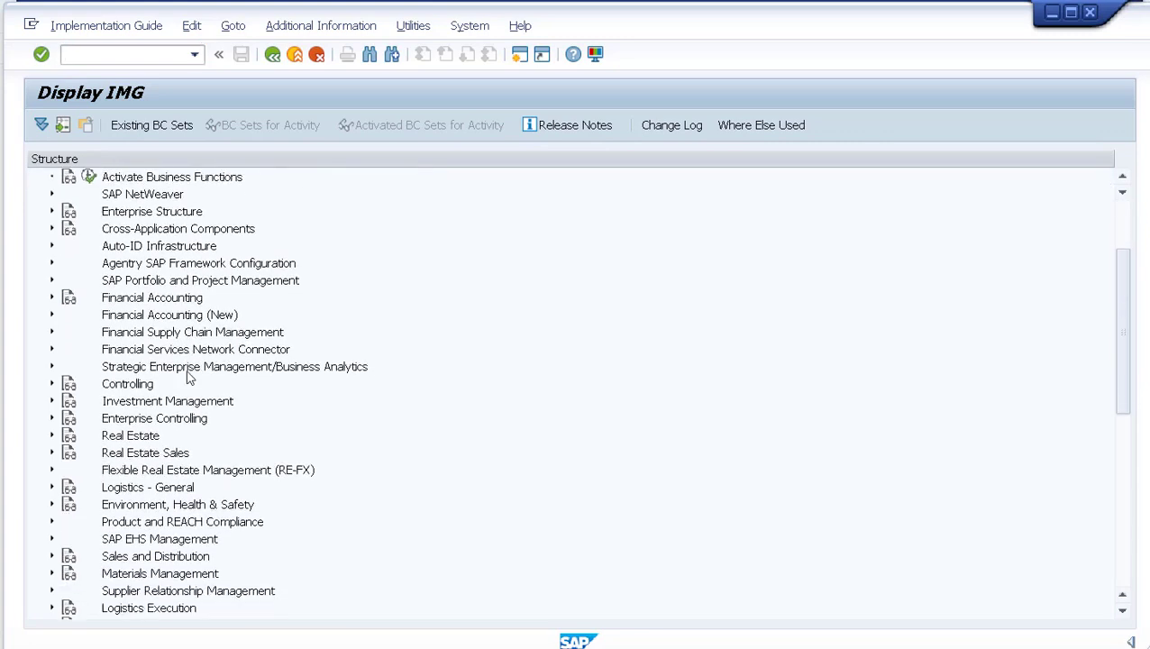
{"action": "scroll", "coordinate": [189, 376], "scroll_direction": "down", "scroll_amount": 1}
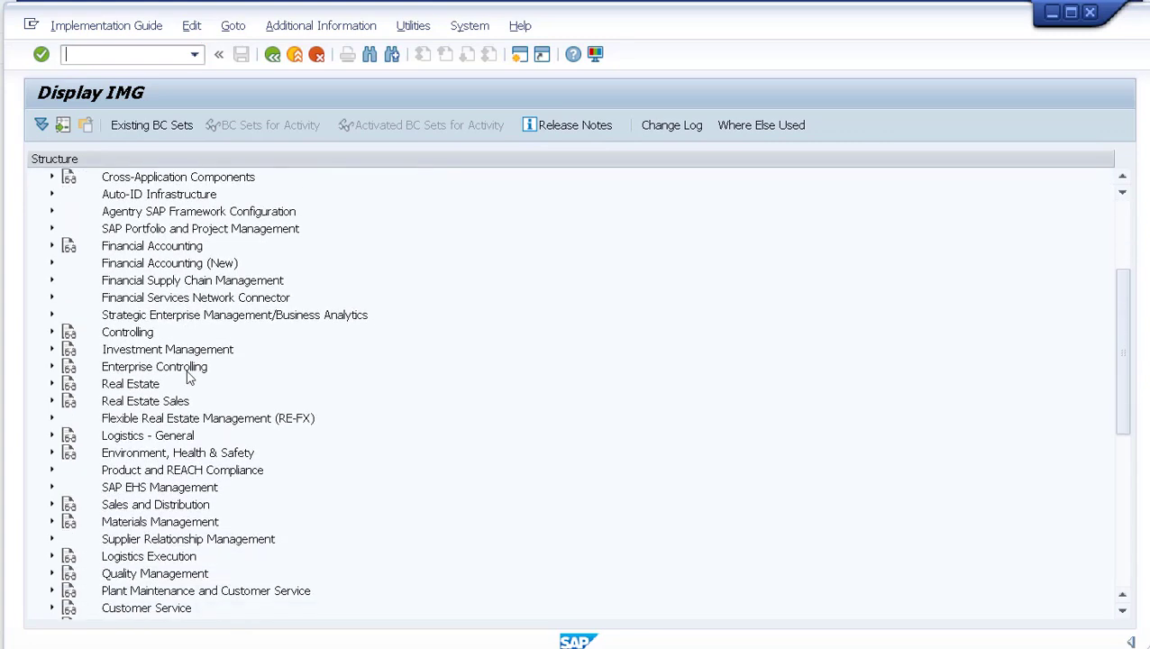
{"action": "left_click", "coordinate": [51, 523]}
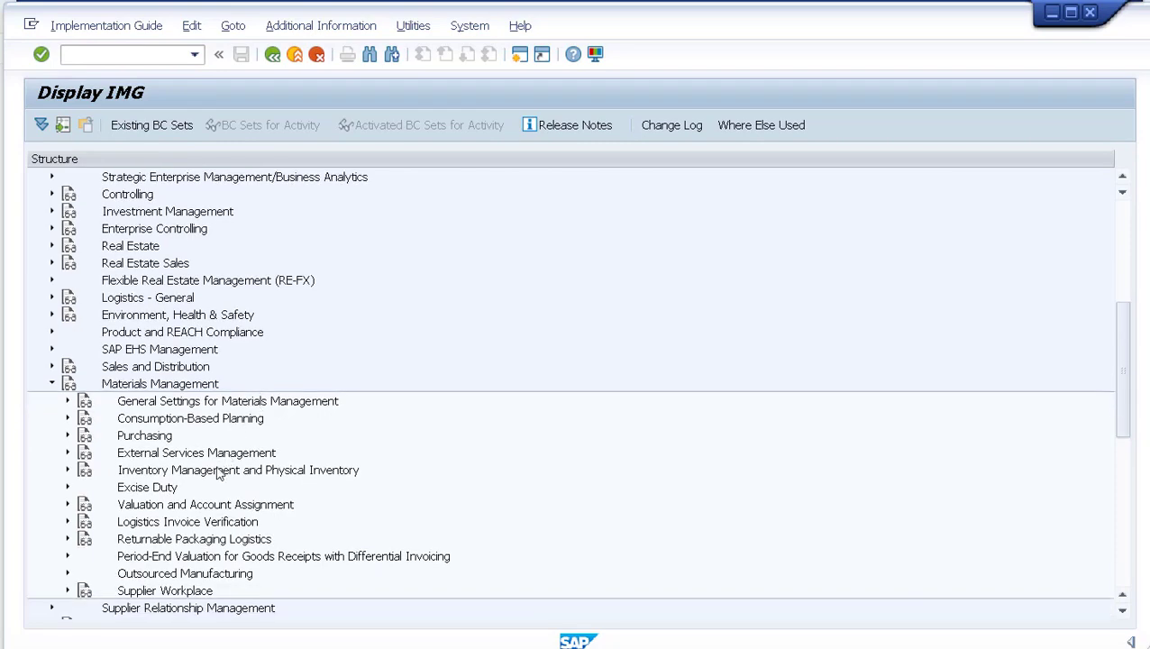
Open Configure Automatic Postings under Valuation and Account Assignment, Account Determination Without Wizard, and cancel the valuation area check.
{"action": "left_click", "coordinate": [66, 504]}
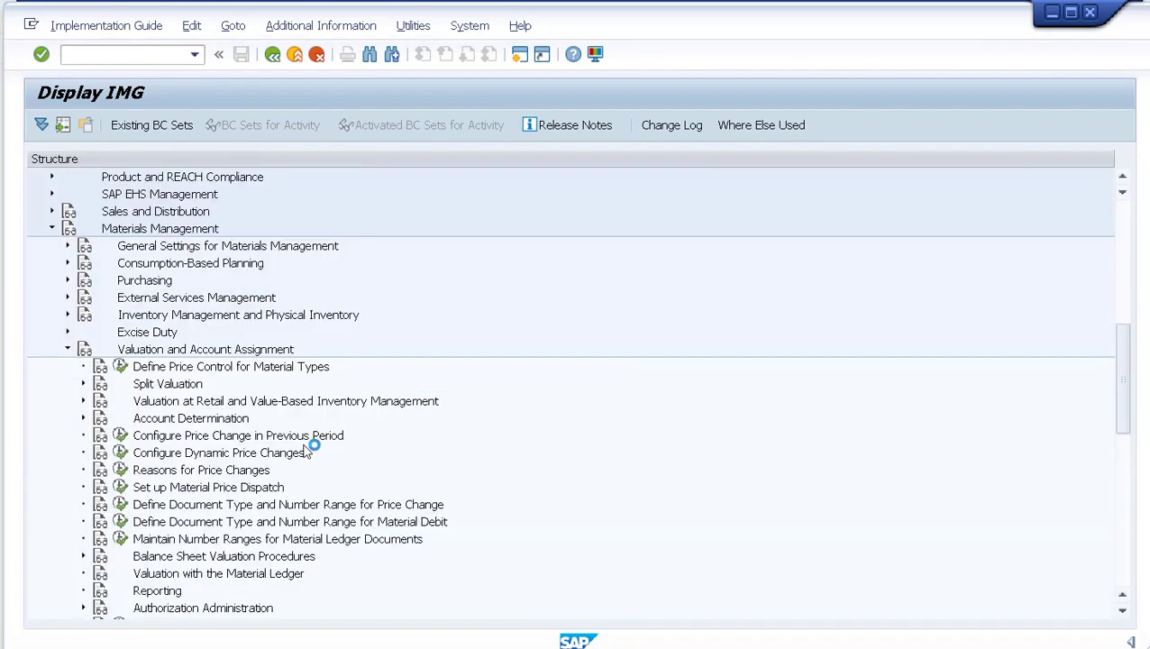
{"action": "left_click", "coordinate": [83, 383]}
{"action": "left_click", "coordinate": [99, 418]}
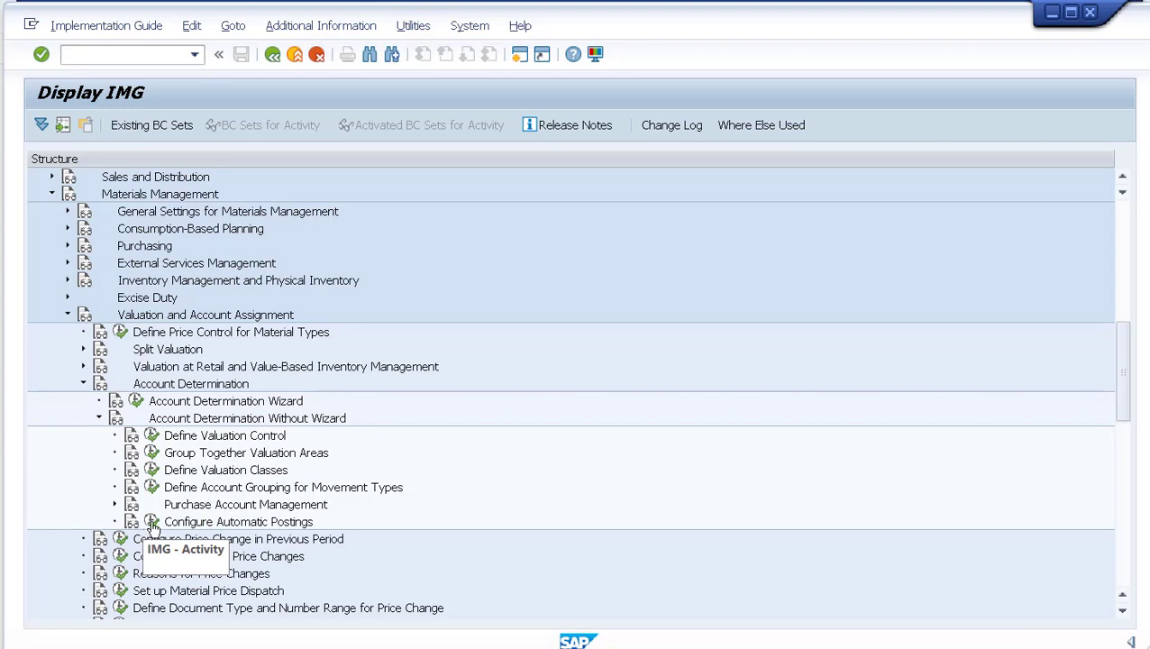
{"action": "left_click", "coordinate": [152, 523]}
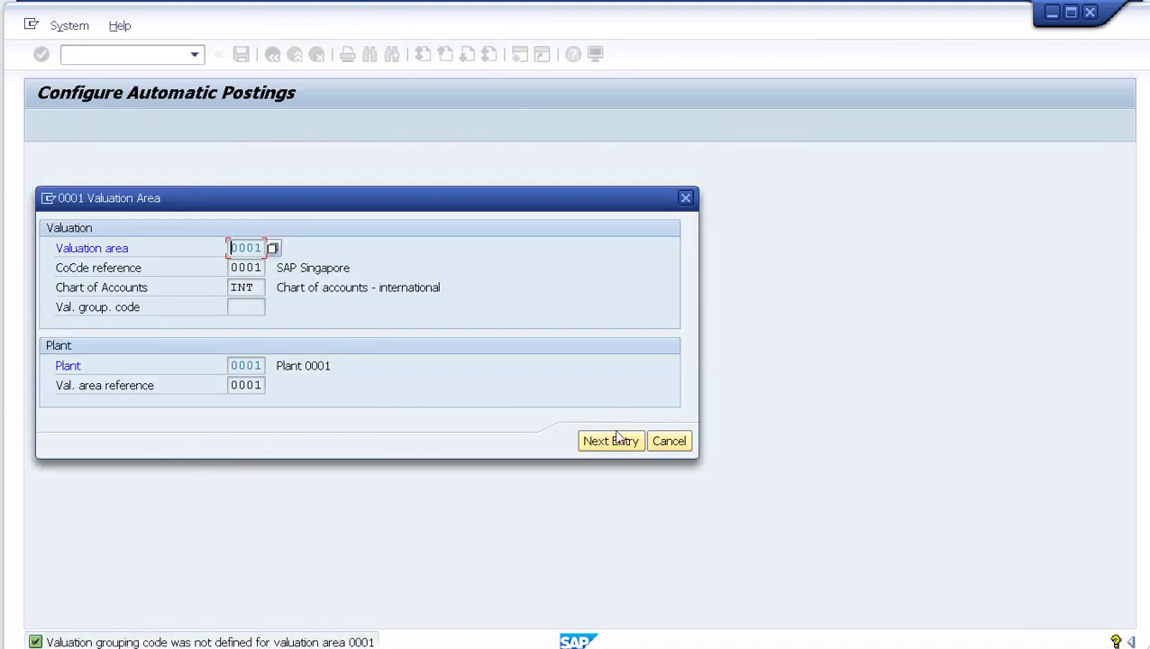
{"action": "left_click", "coordinate": [670, 440]}
Open the account assignment of transaction GBB, the offsetting entry for inventory posting, for chart of accounts INT.
{"action": "left_click", "coordinate": [121, 128]}
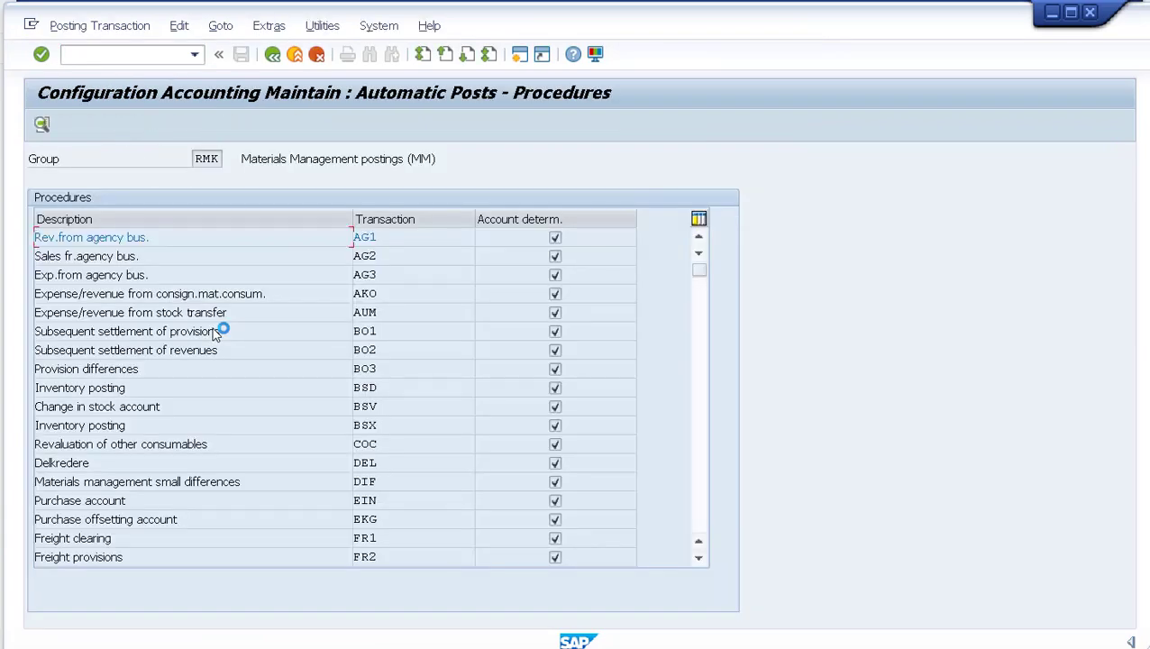
{"action": "scroll", "coordinate": [390, 450], "scroll_direction": "down", "scroll_amount": 4}
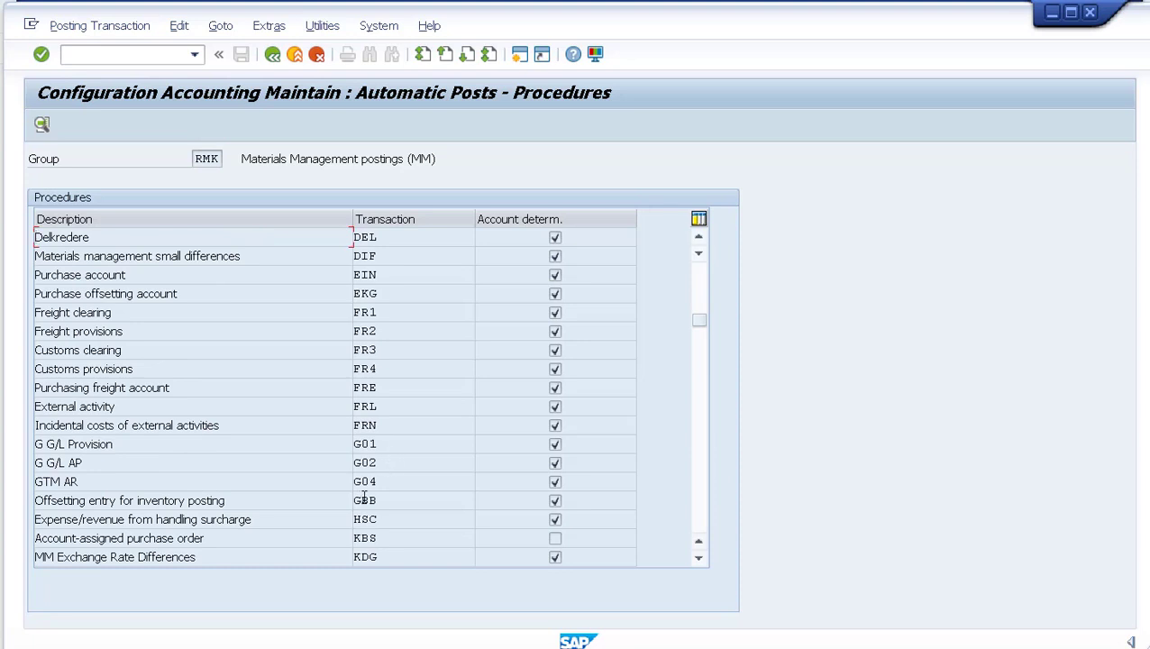
{"action": "double_click", "coordinate": [370, 500]}
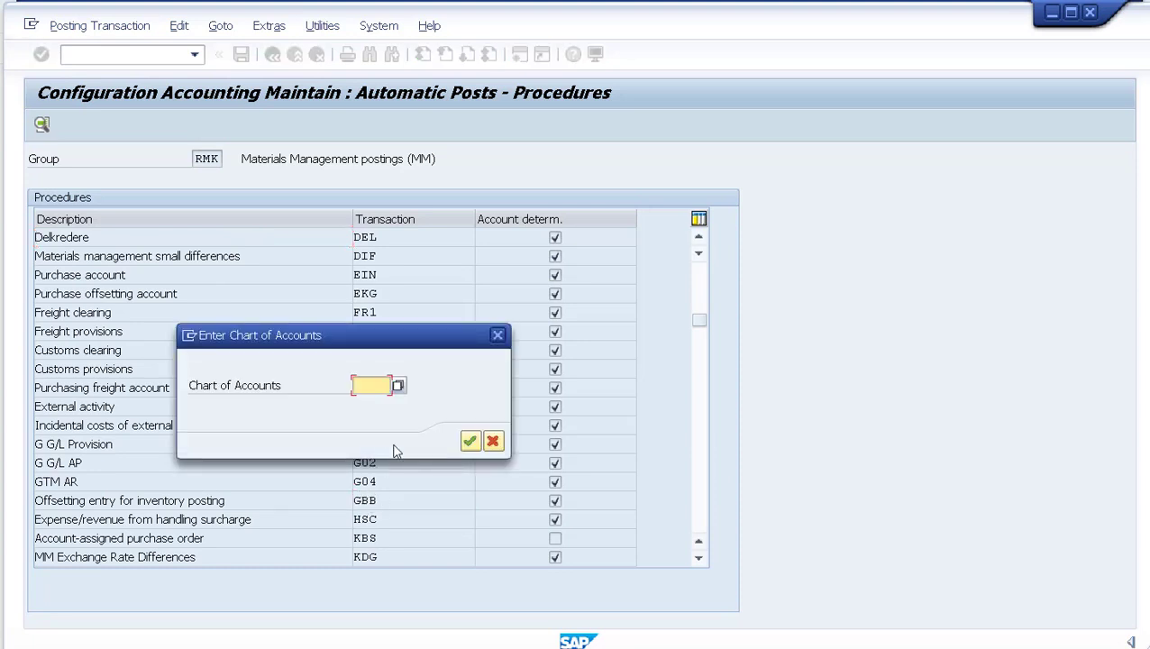
{"action": "left_click", "coordinate": [372, 385]}
{"action": "left_click", "coordinate": [364, 405]}
{"action": "left_click", "coordinate": [471, 442]}
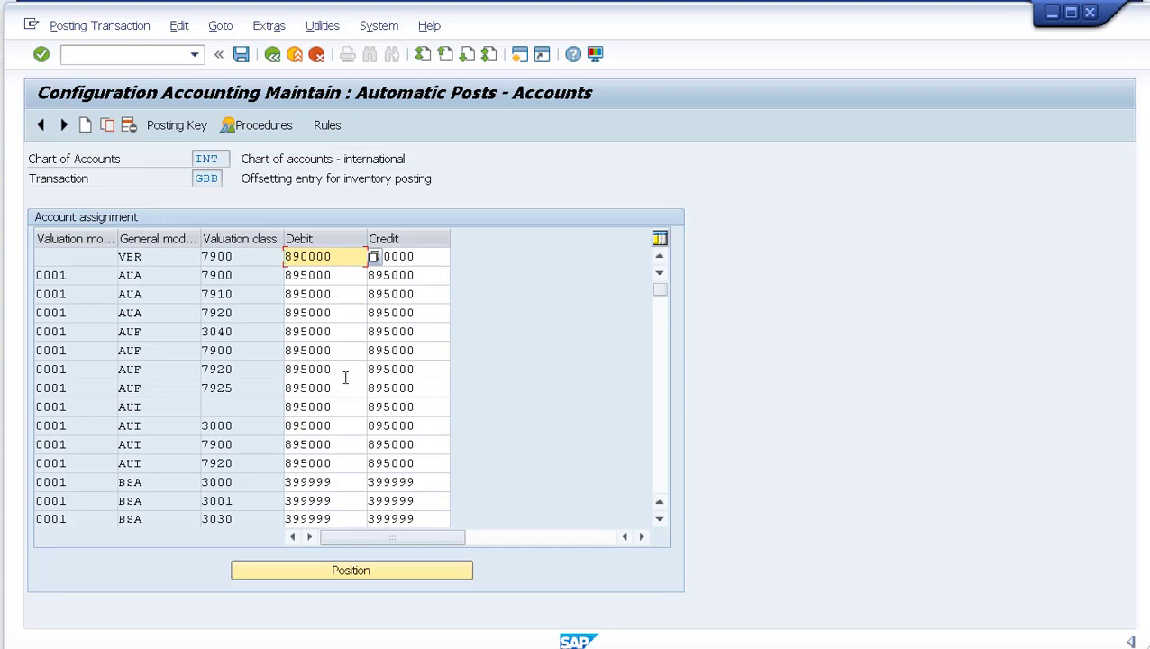
{"action": "left_click", "coordinate": [88, 126]}
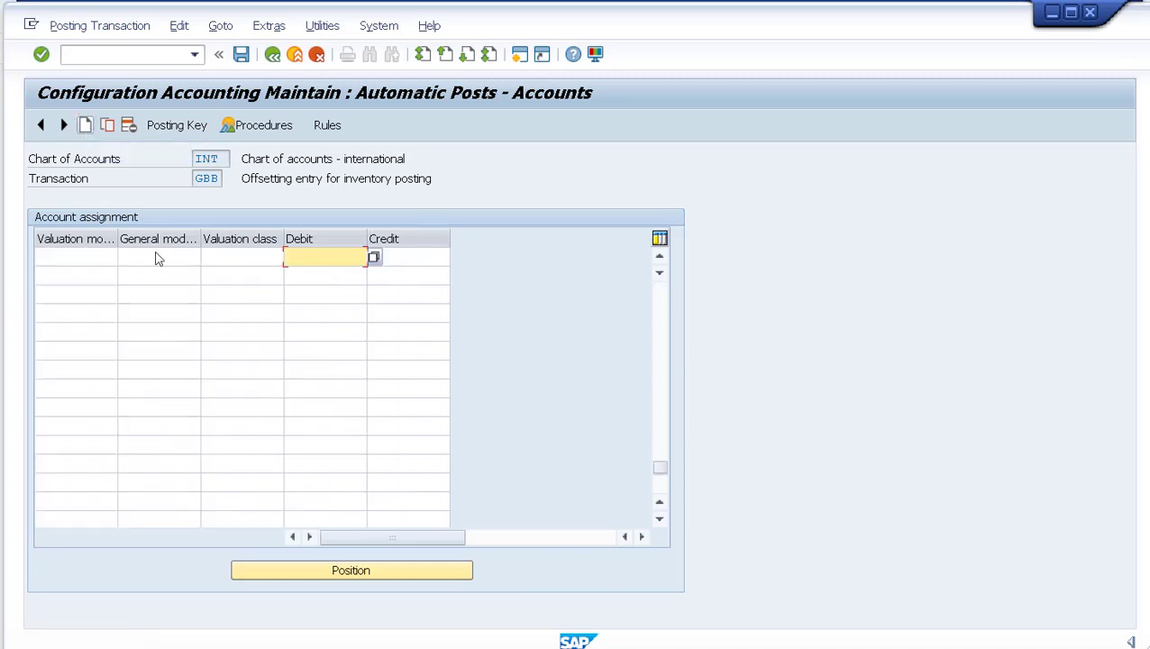
{"action": "left_click", "coordinate": [162, 257]}
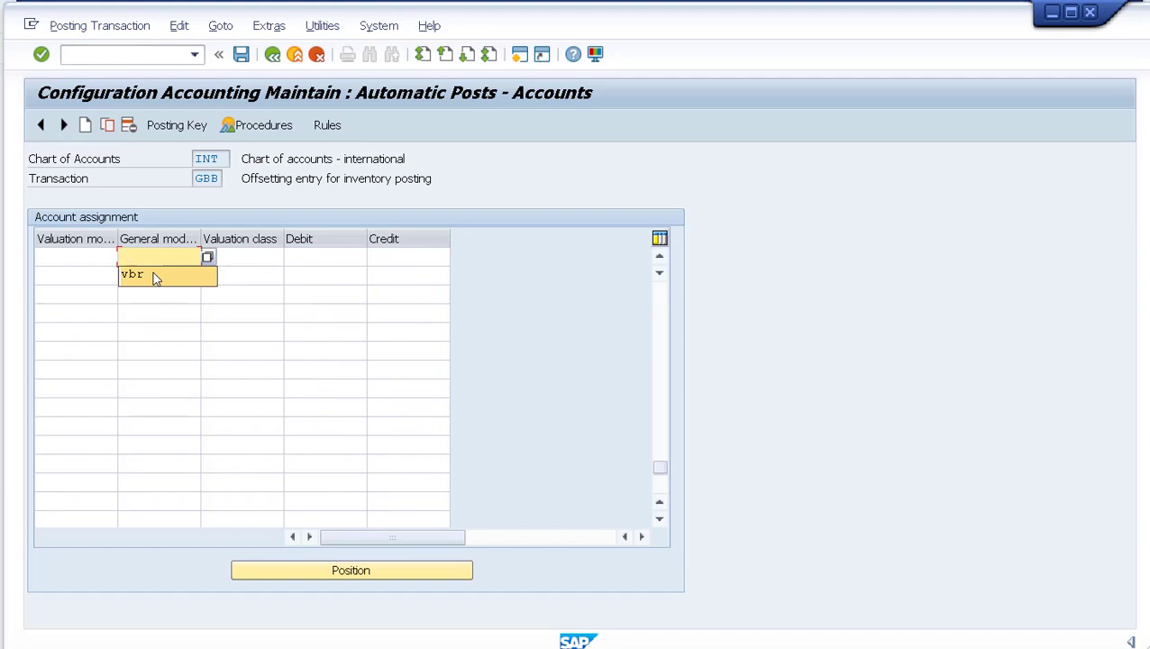
{"action": "left_click", "coordinate": [153, 278]}
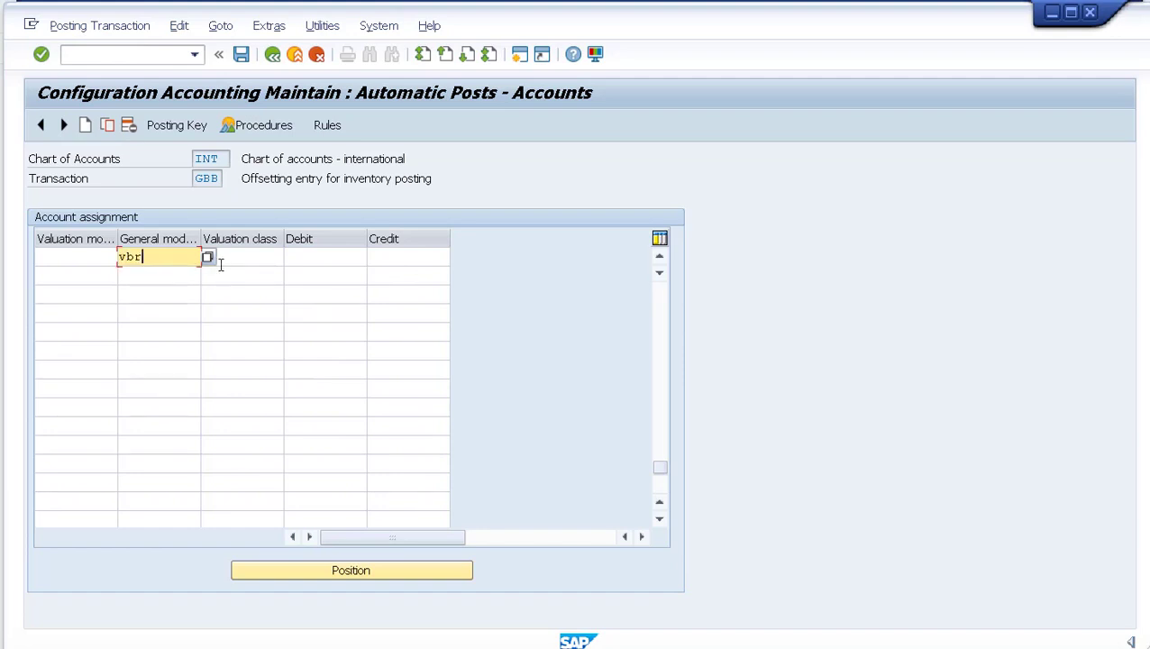
{"action": "left_click", "coordinate": [272, 54]}
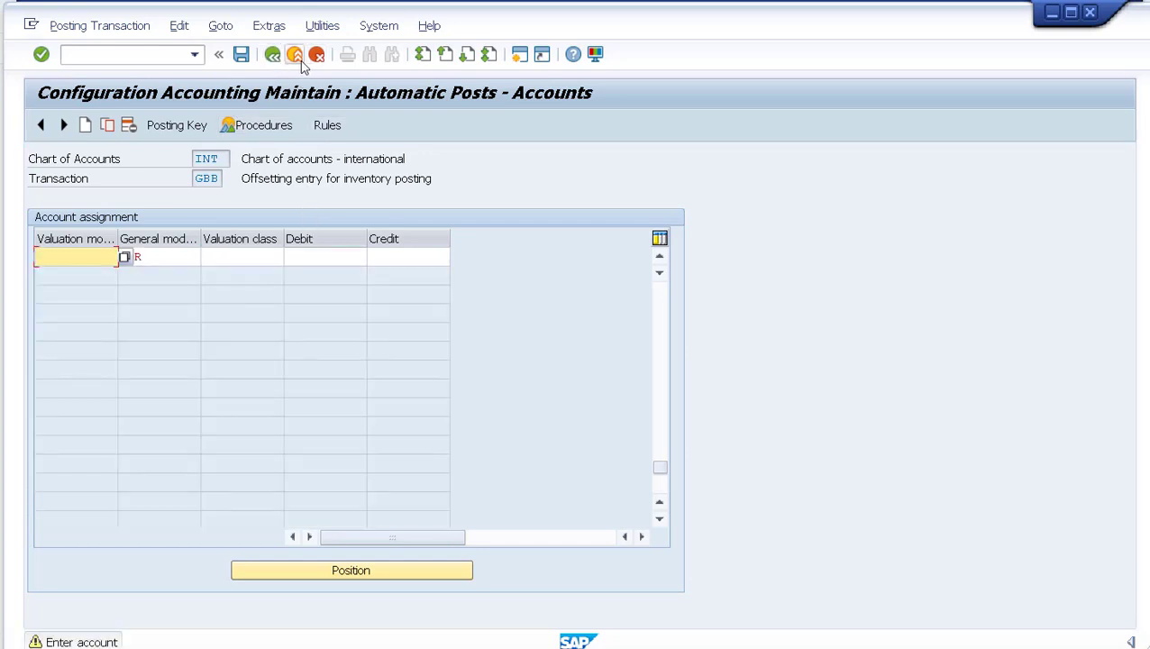
{"action": "left_click", "coordinate": [295, 54]}
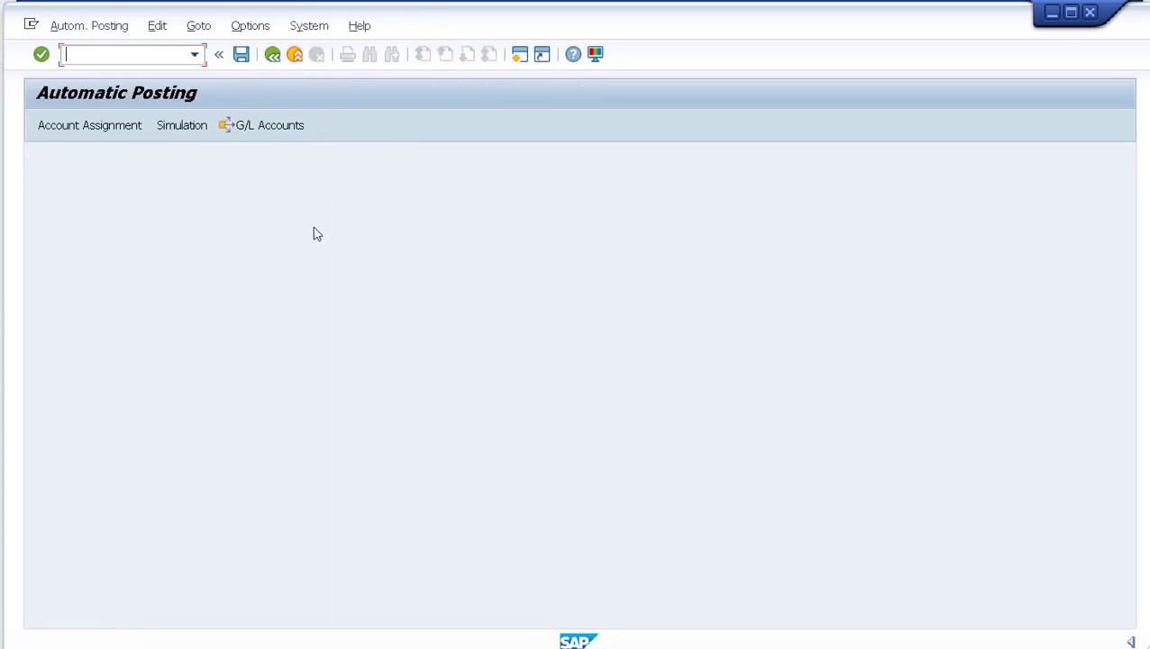
Display the account assignments of the offsetting entry for inventory posting (GBB) in chart of accounts INT.
{"action": "left_click", "coordinate": [115, 131]}
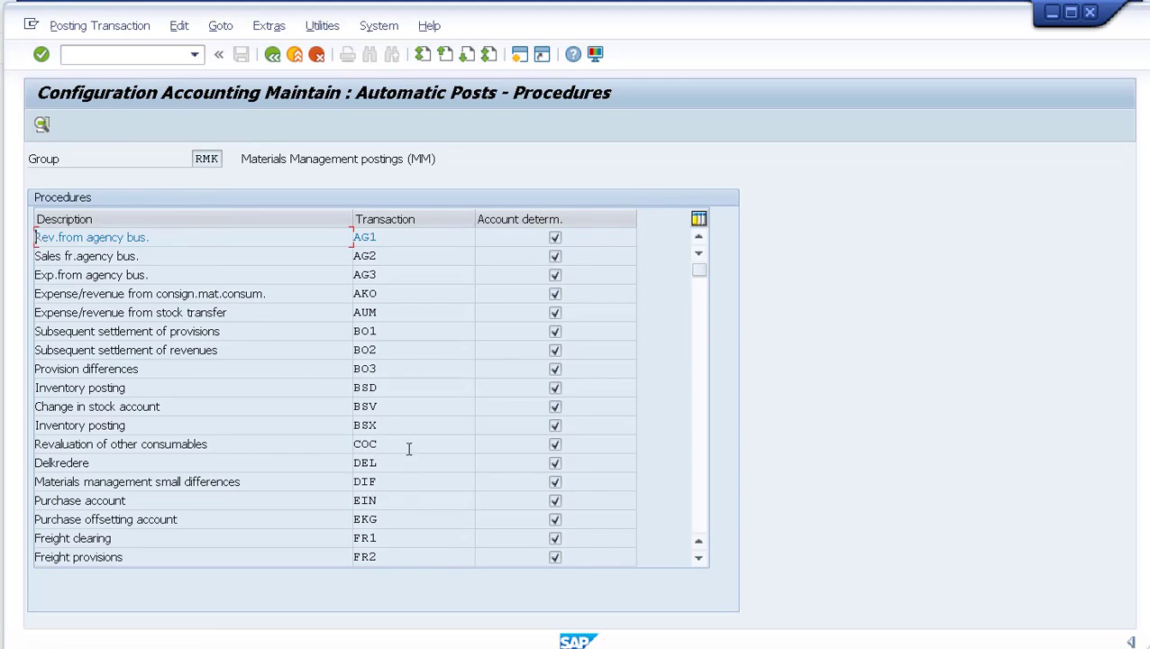
{"action": "scroll", "coordinate": [406, 424], "scroll_direction": "down", "scroll_amount": 2}
{"action": "scroll", "coordinate": [406, 424], "scroll_direction": "up", "scroll_amount": 1}
{"action": "scroll", "coordinate": [406, 423], "scroll_direction": "down", "scroll_amount": 1}
{"action": "scroll", "coordinate": [407, 424], "scroll_direction": "down", "scroll_amount": 2}
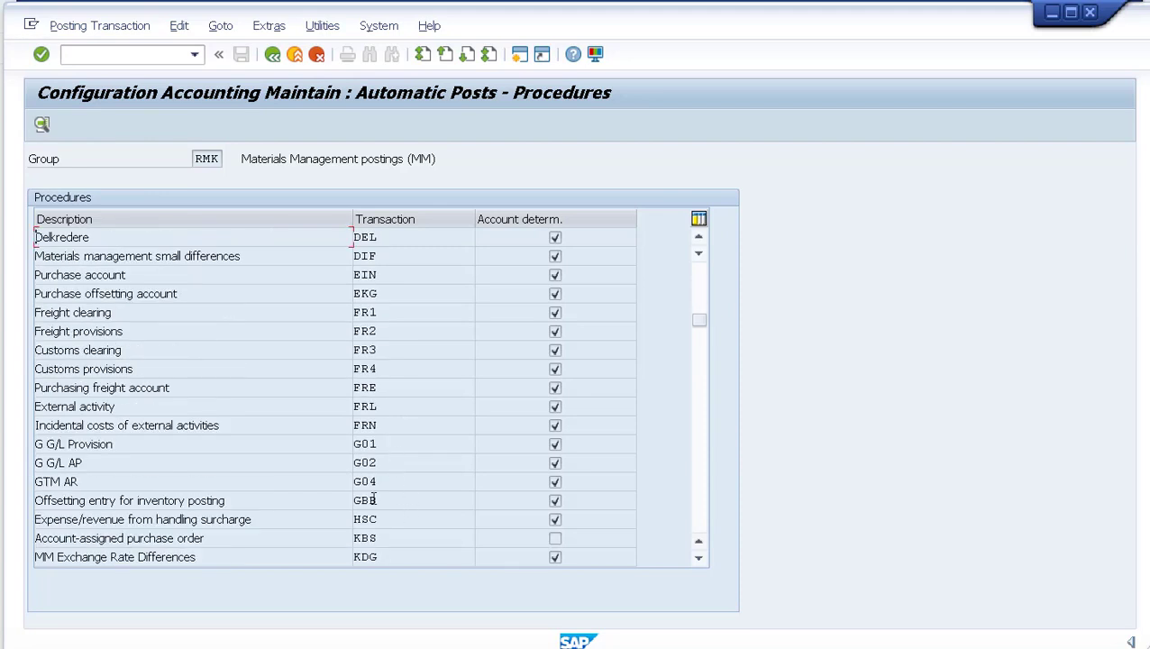
{"action": "double_click", "coordinate": [373, 501]}
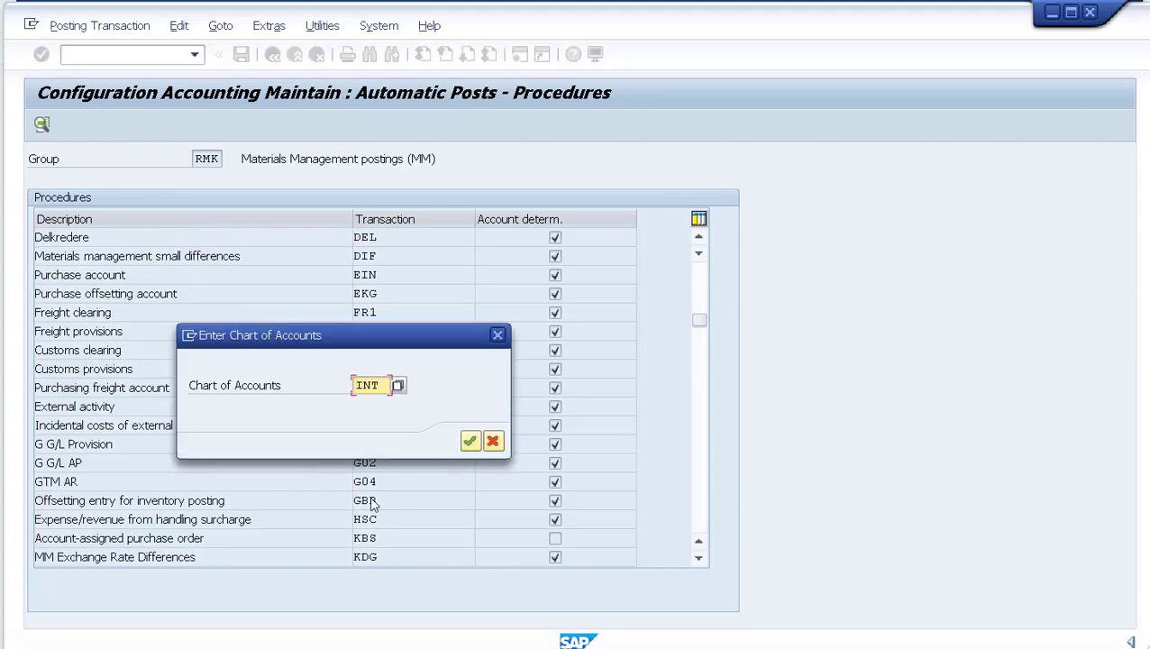
{"action": "left_click", "coordinate": [470, 440]}
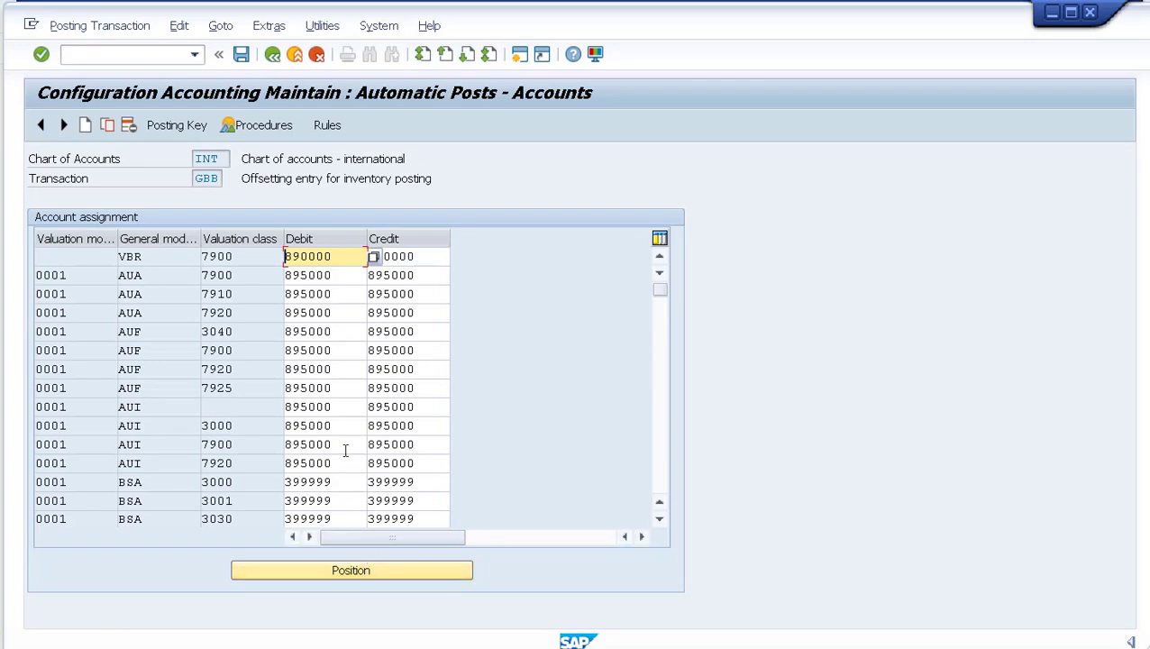
Find the VBR entry for valuation modification 0001 and valuation class 3000, and copy its values from general modification through credit account.
{"action": "scroll", "coordinate": [349, 425], "scroll_direction": "down", "scroll_amount": 1}
{"action": "scroll", "coordinate": [349, 425], "scroll_direction": "down", "scroll_amount": 6}
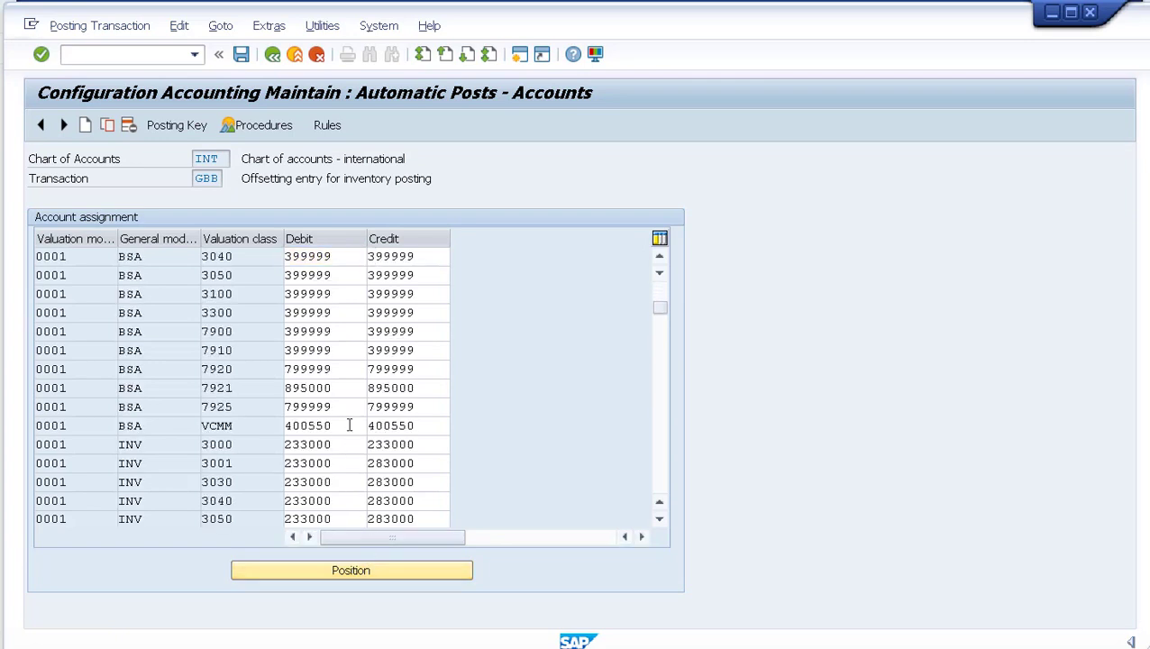
{"action": "scroll", "coordinate": [349, 431], "scroll_direction": "down", "scroll_amount": 5}
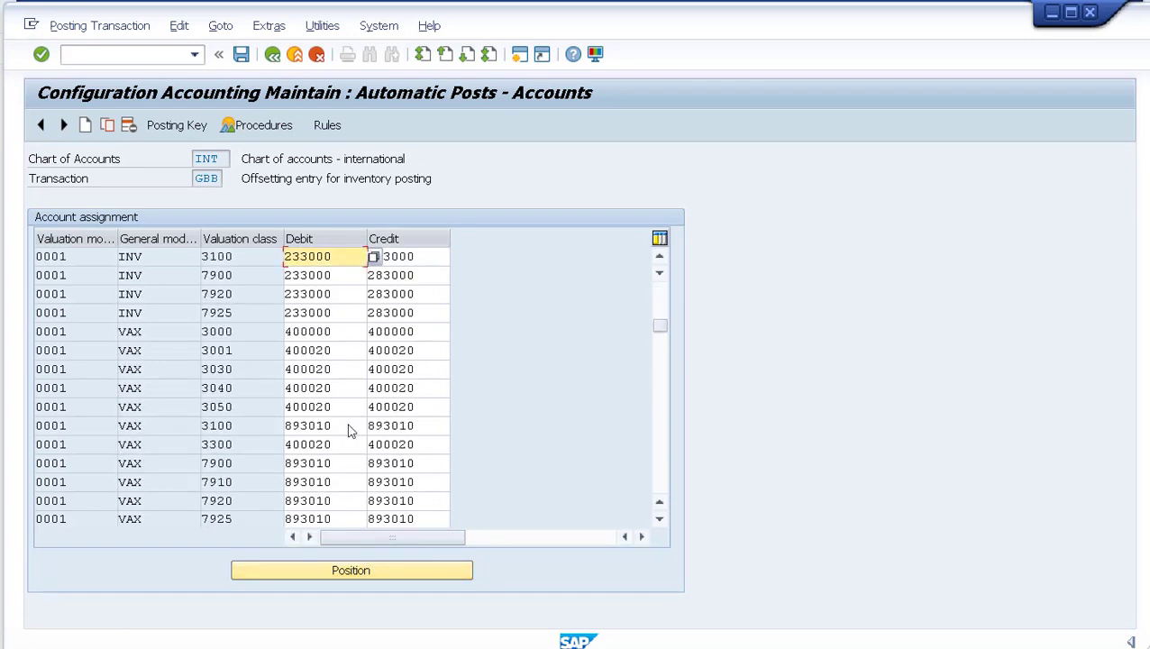
{"action": "scroll", "coordinate": [352, 431], "scroll_direction": "down", "scroll_amount": 5}
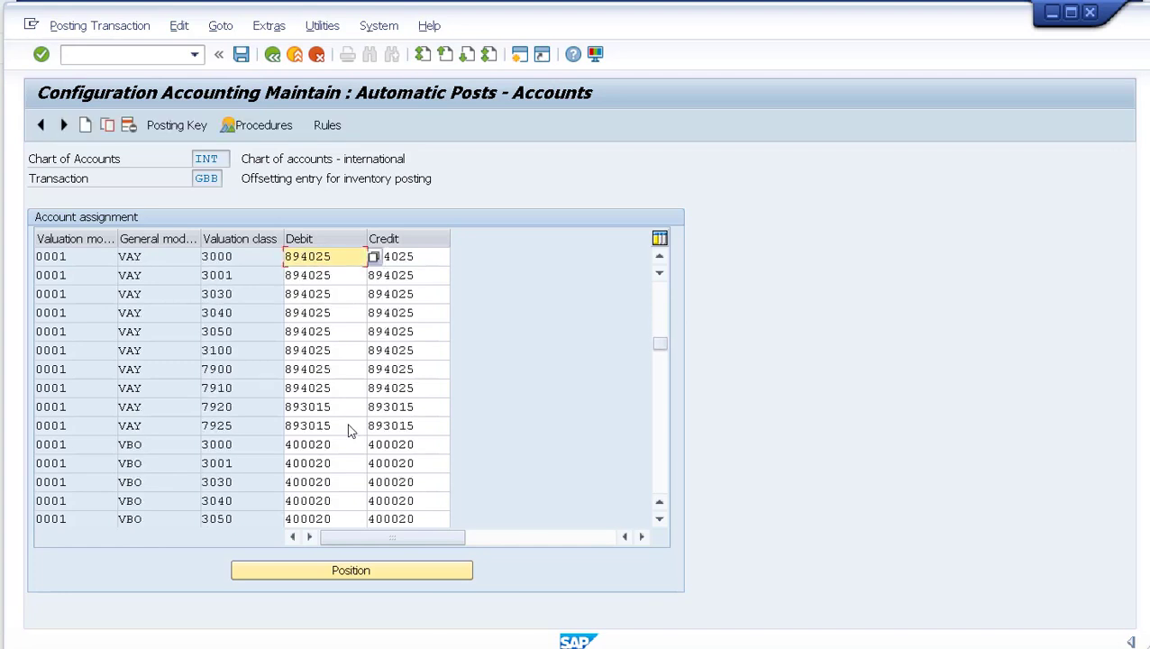
{"action": "scroll", "coordinate": [350, 425], "scroll_direction": "down", "scroll_amount": 2}
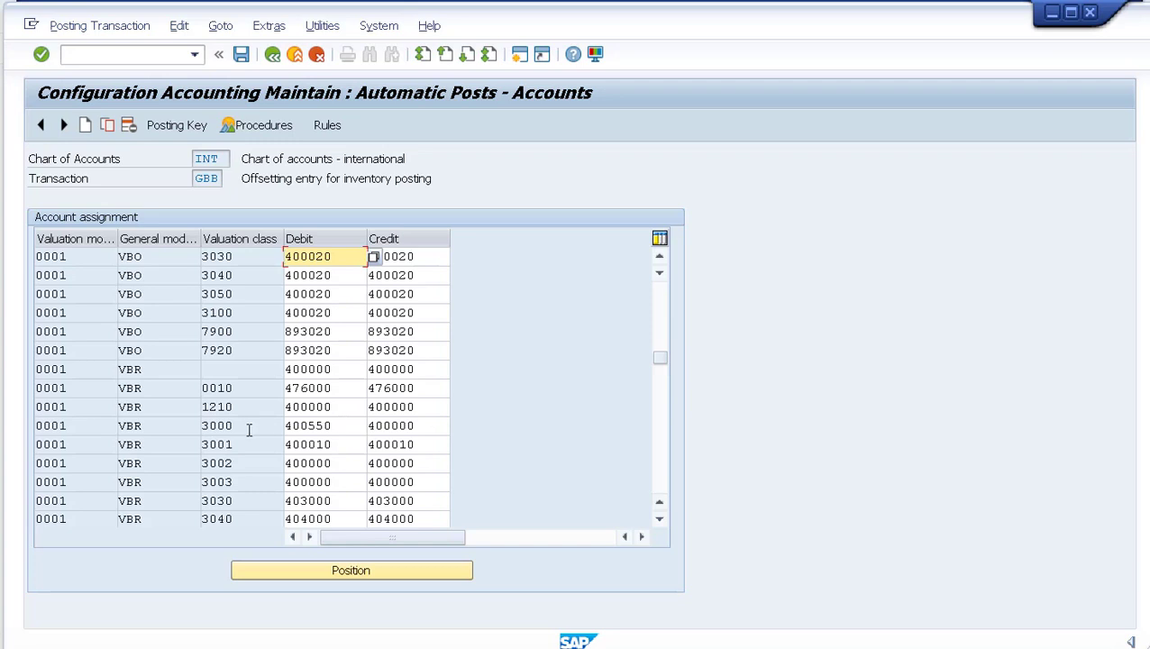
{"action": "left_click_drag", "start_coordinate": [259, 429], "coordinate": [195, 429]}
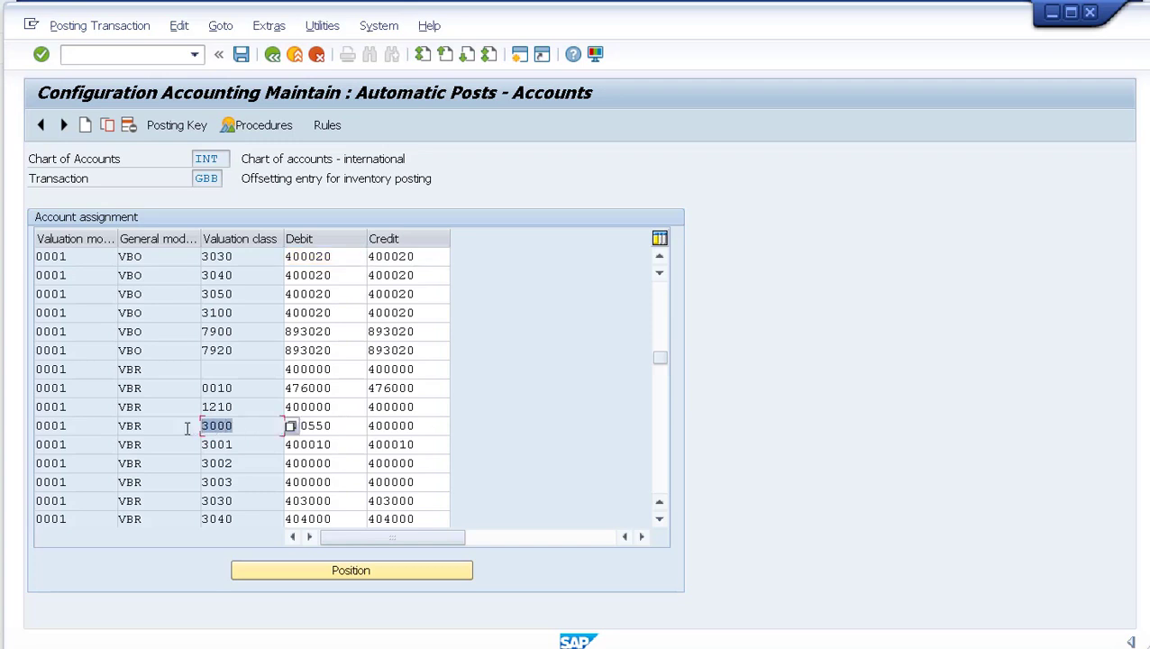
{"action": "left_click_drag", "start_coordinate": [89, 428], "coordinate": [15, 430]}
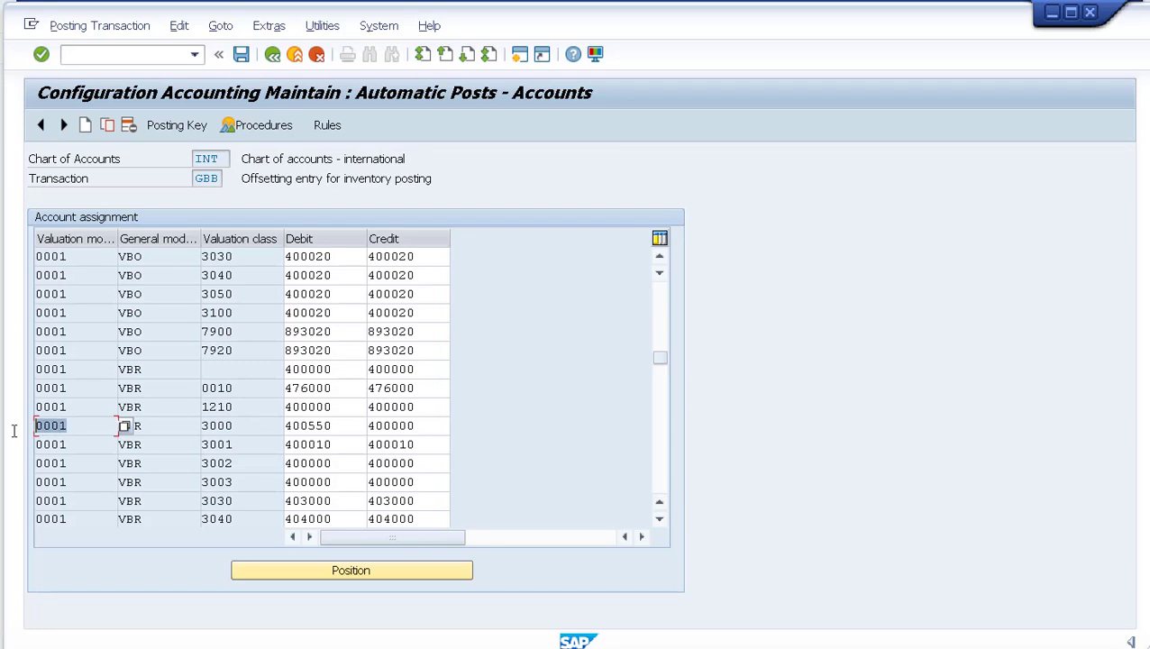
{"action": "left_click", "coordinate": [141, 426]}
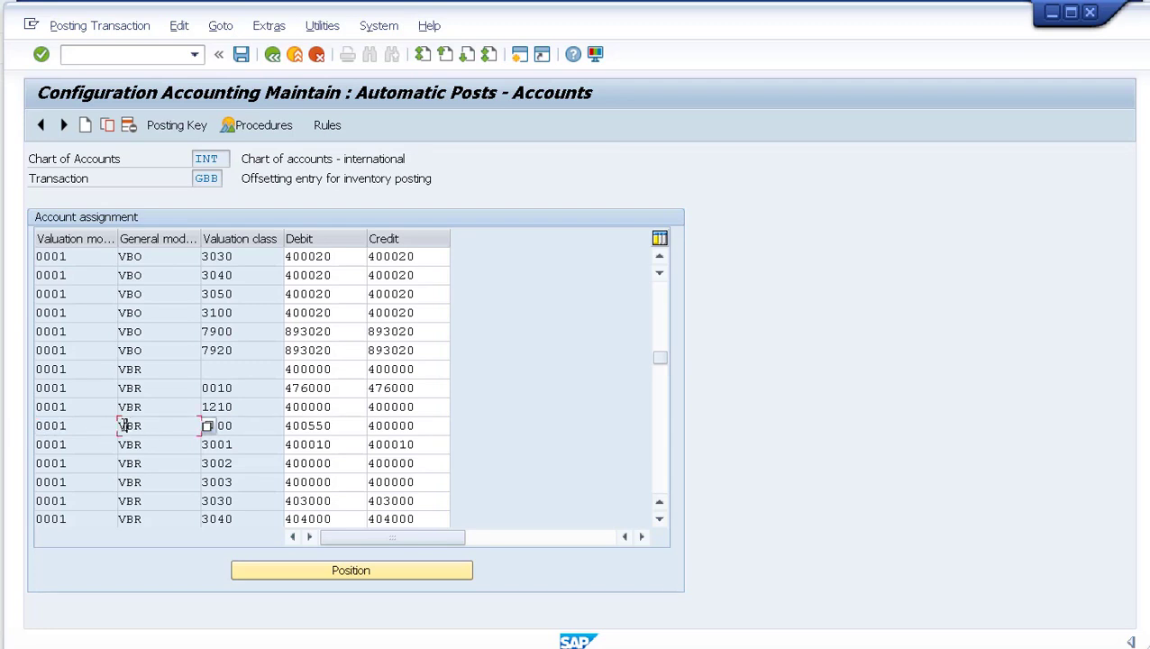
{"action": "key", "text": "ctrl+y"}
{"action": "left_click_drag", "start_coordinate": [126, 426], "coordinate": [298, 425]}
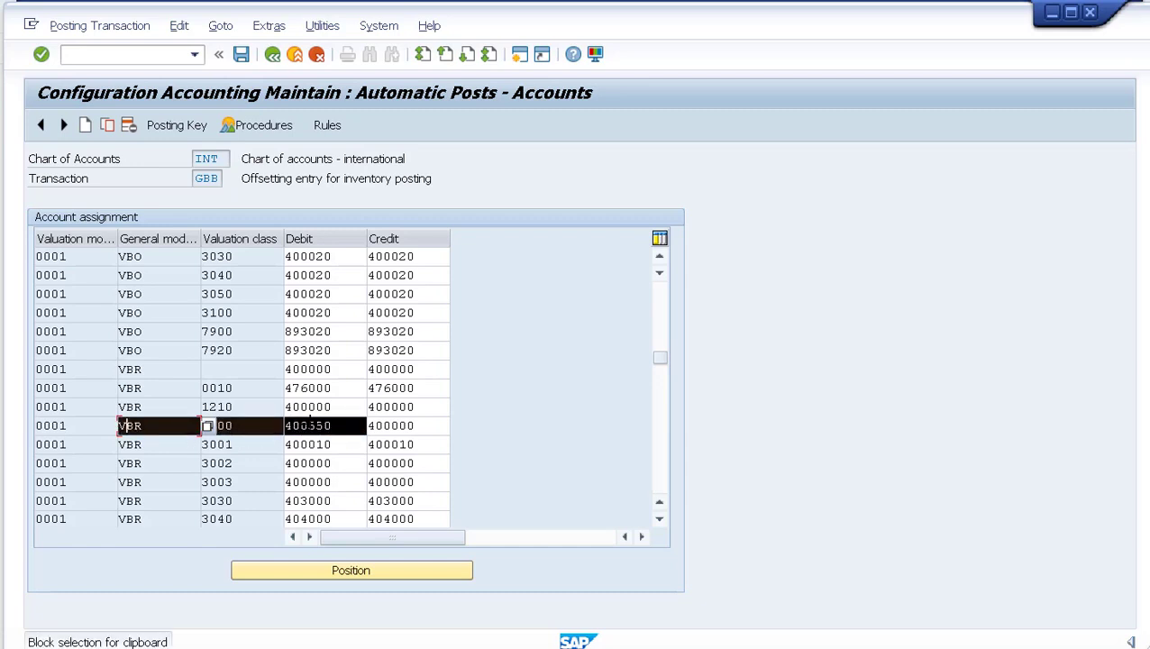
{"action": "left_click_drag", "start_coordinate": [372, 419], "coordinate": [384, 412]}
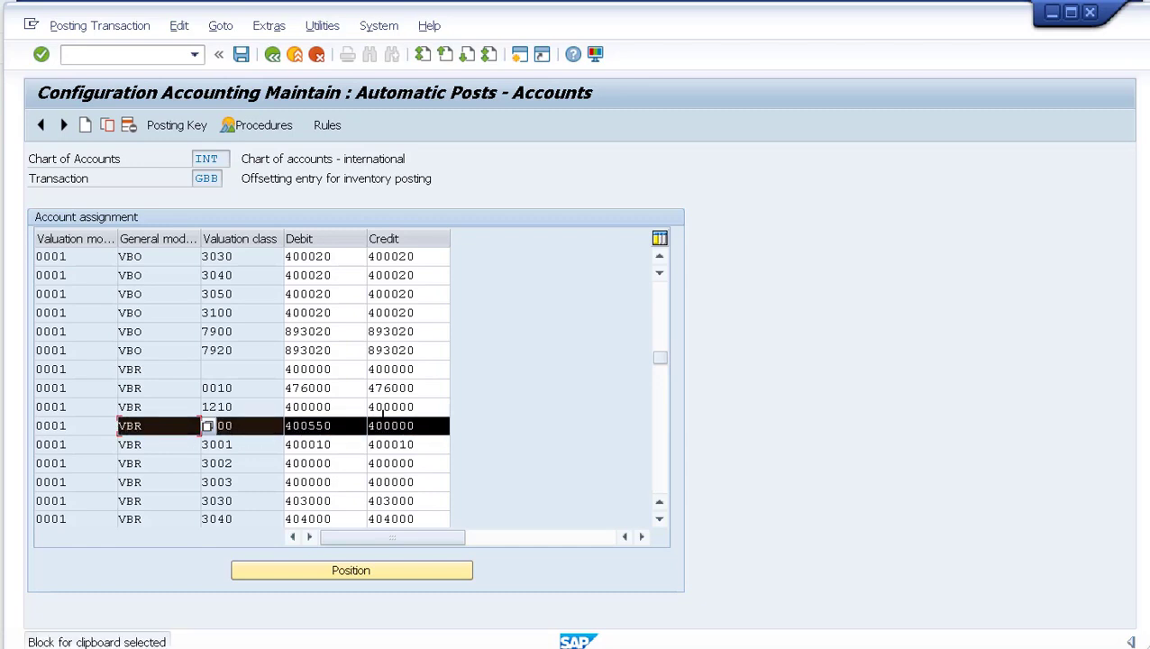
{"action": "key", "text": "ctrl+c"}
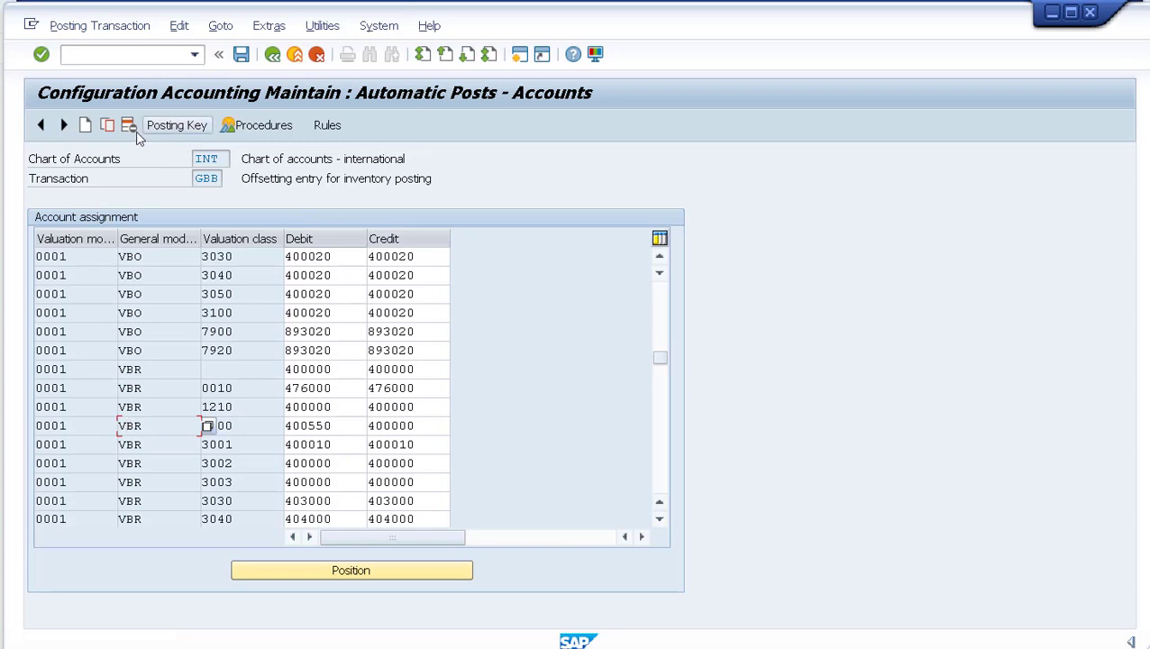
Create and save a GBB entry with blank valuation modification, general modification VBR, valuation class 3000, debit 400550 and credit 400000.
{"action": "left_click", "coordinate": [85, 125]}
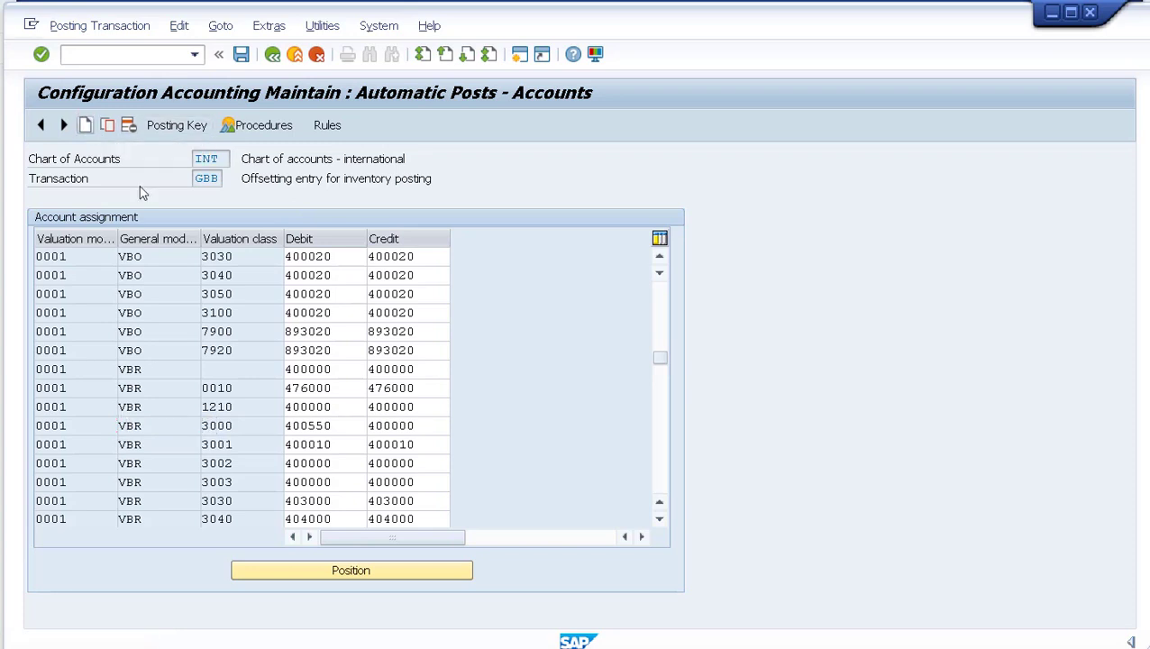
{"action": "left_click", "coordinate": [148, 257]}
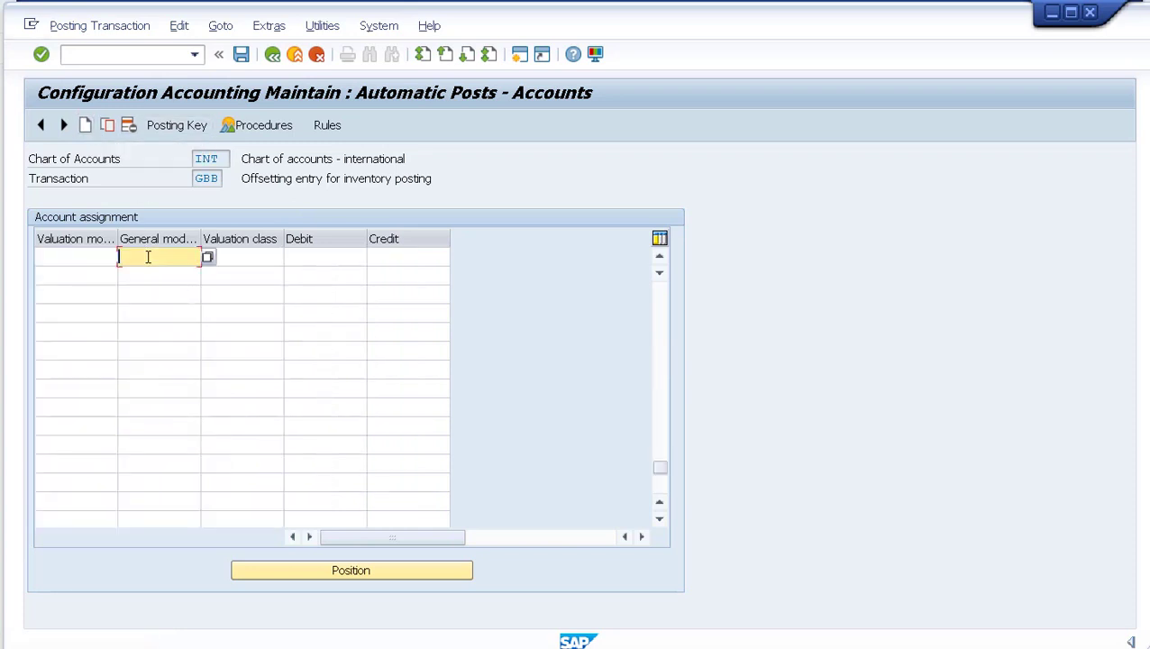
{"action": "key", "text": "ctrl+v"}
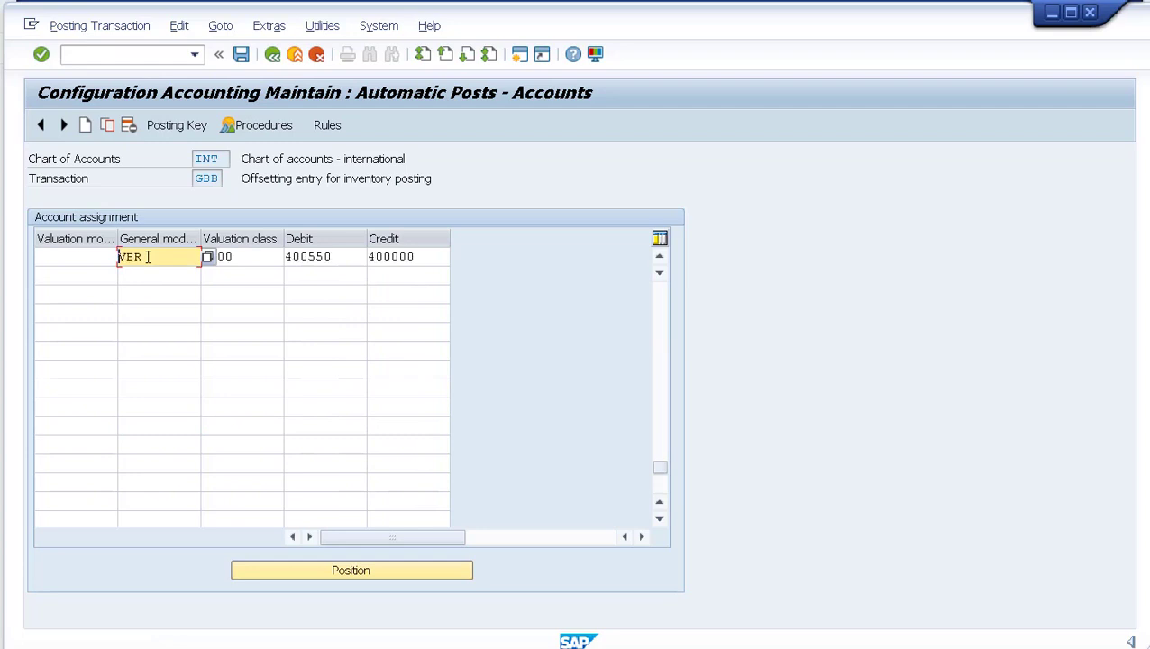
{"action": "left_click", "coordinate": [90, 261]}
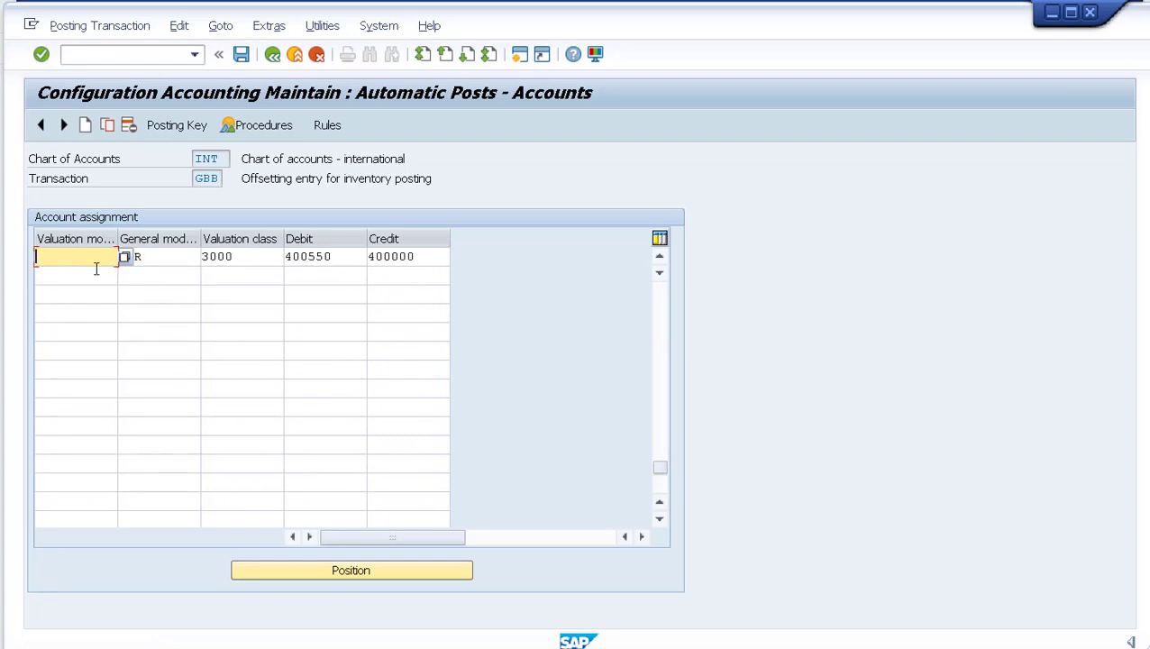
{"action": "left_click", "coordinate": [241, 55]}
Check the new VBR entry's modification, valuation class and accounts, save again, and return to the procedures list.
{"action": "left_click", "coordinate": [174, 261]}
{"action": "left_click_drag", "start_coordinate": [156, 261], "coordinate": [102, 259]}
{"action": "left_click_drag", "start_coordinate": [248, 257], "coordinate": [159, 256]}
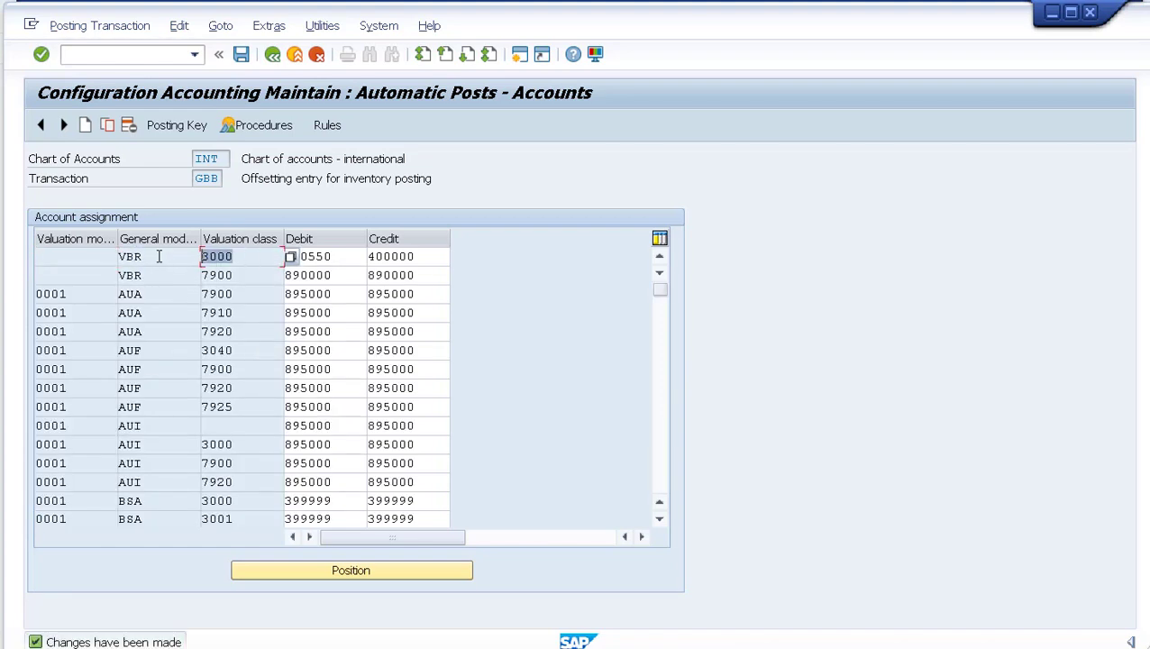
{"action": "double_click", "coordinate": [333, 260]}
{"action": "key", "text": "Tab"}
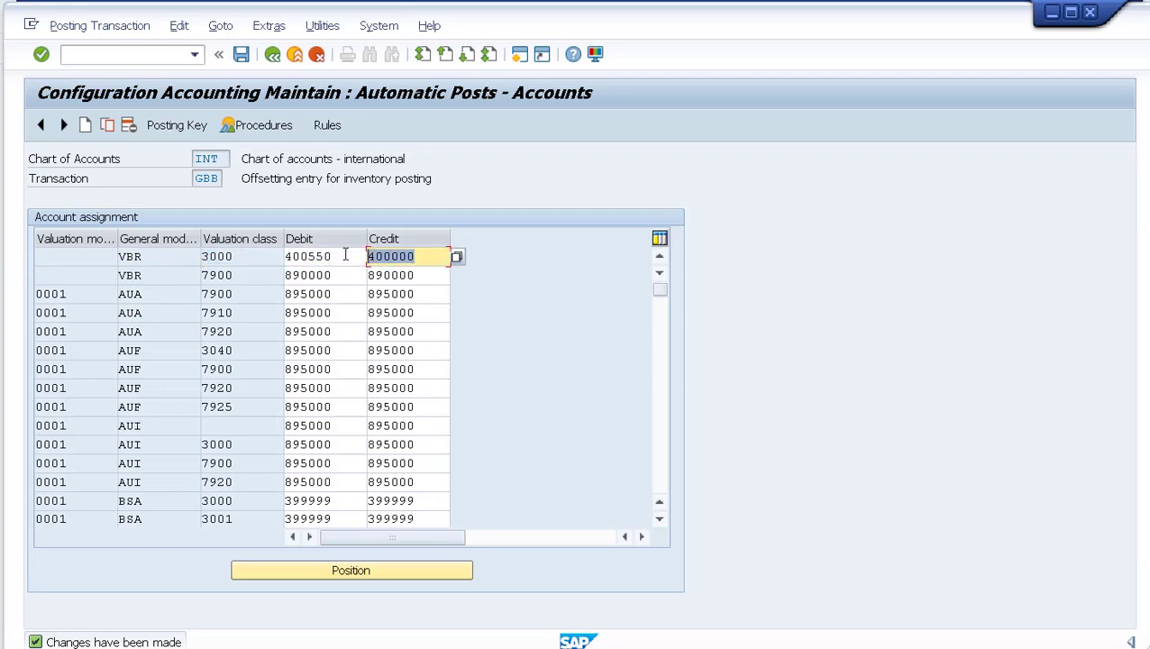
{"action": "left_click", "coordinate": [33, 257]}
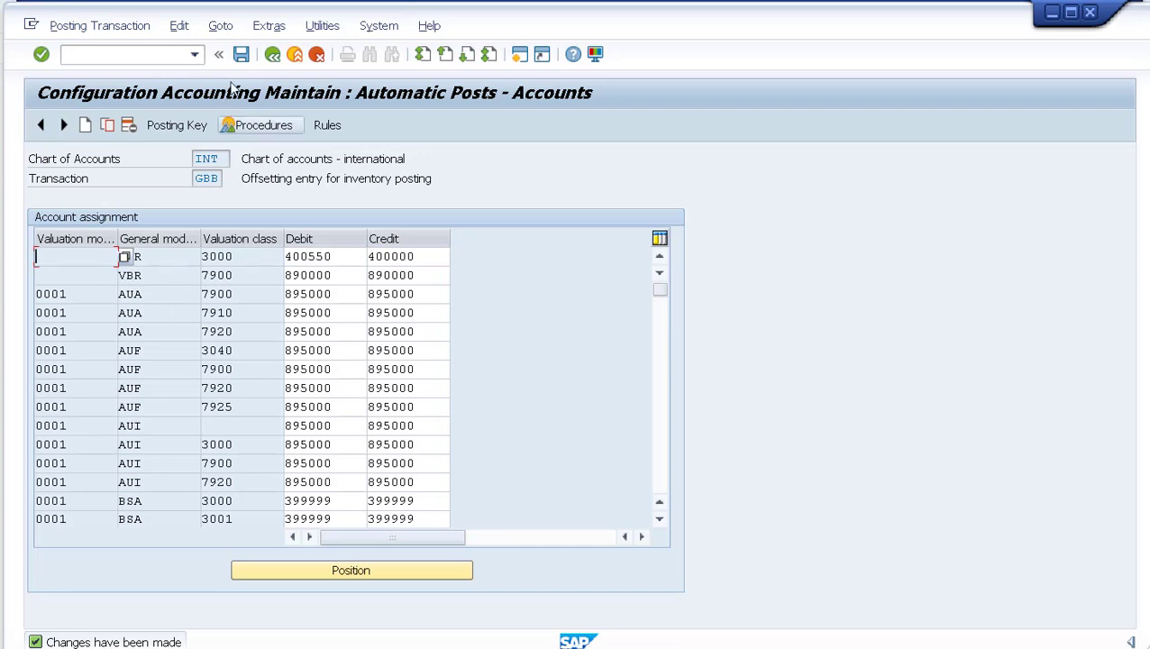
{"action": "left_click", "coordinate": [243, 56]}
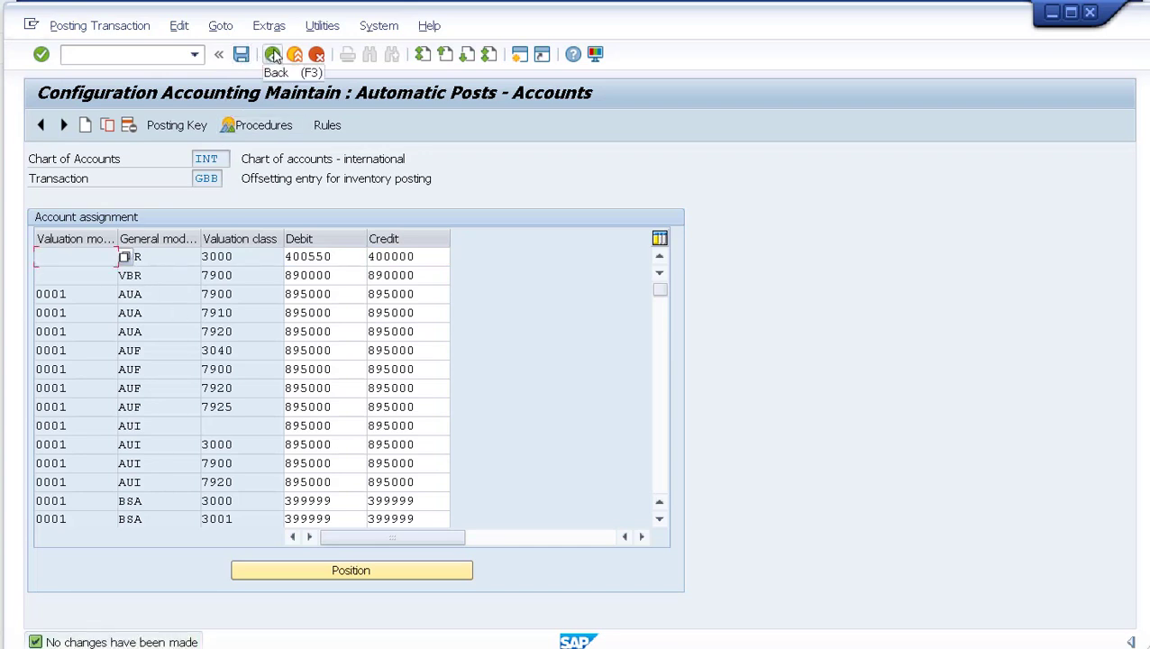
{"action": "left_click", "coordinate": [273, 55]}
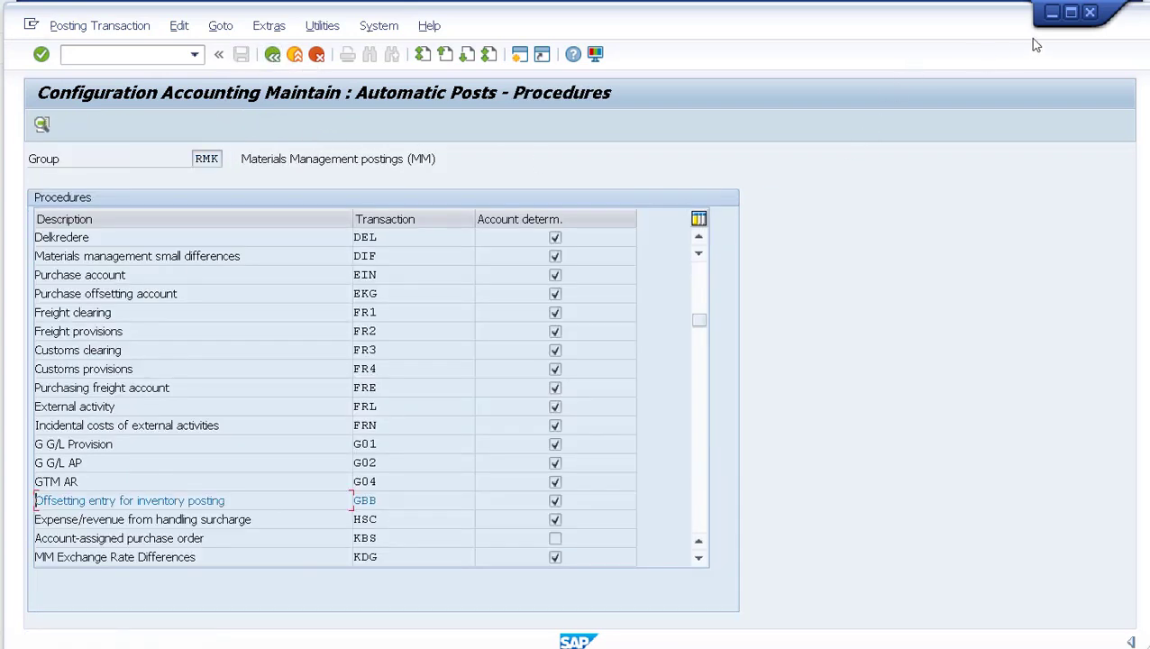
Switch to the production order's log and recheck the valuation modification in the first "Consumption account cannot be determined" message's long text.
{"action": "left_click", "coordinate": [1055, 14]}
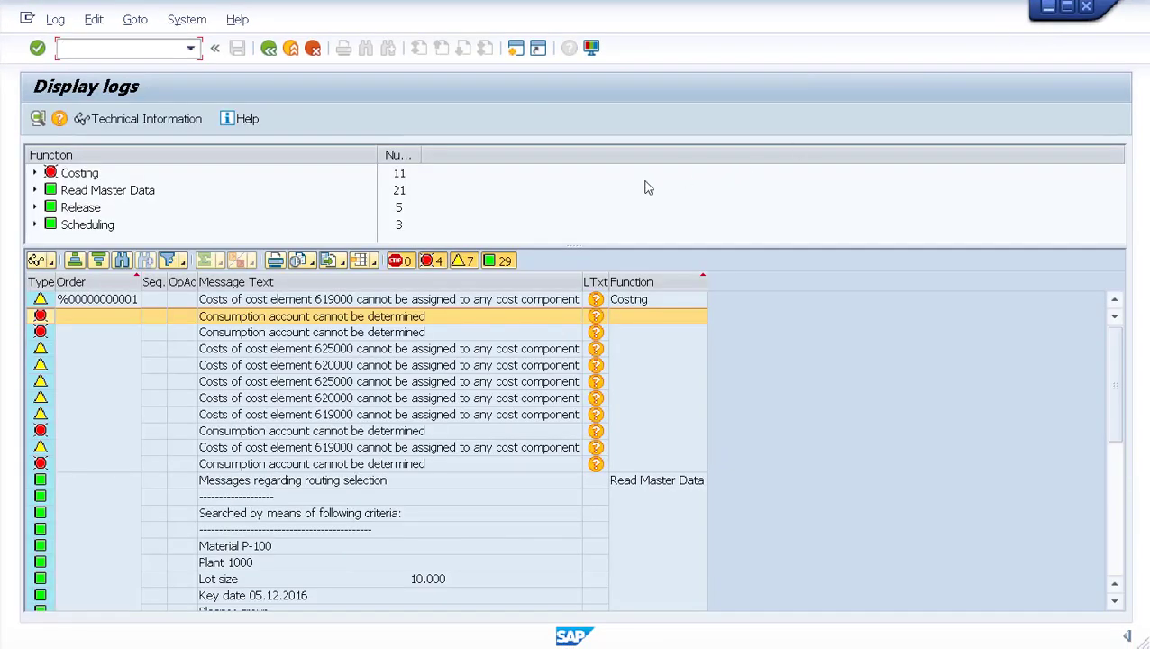
{"action": "double_click", "coordinate": [371, 317]}
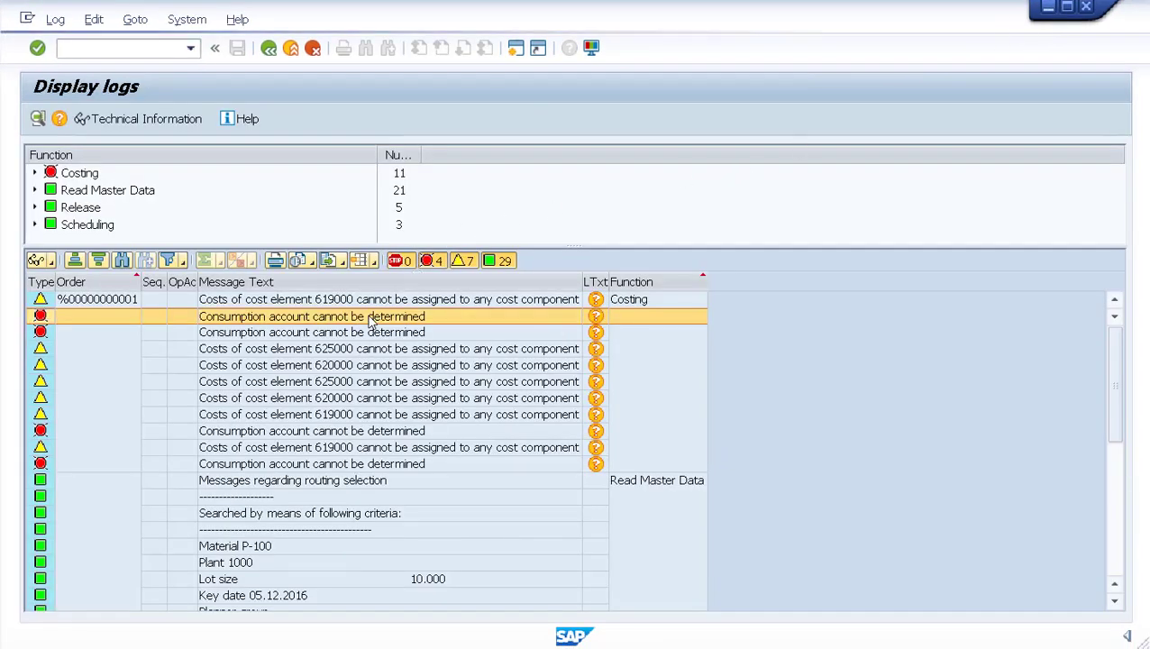
{"action": "mouse_move", "coordinate": [410, 278]}
{"action": "left_mouse_down"}
{"action": "mouse_move", "coordinate": [451, 279]}
{"action": "mouse_move", "coordinate": [421, 280]}
{"action": "left_mouse_up"}
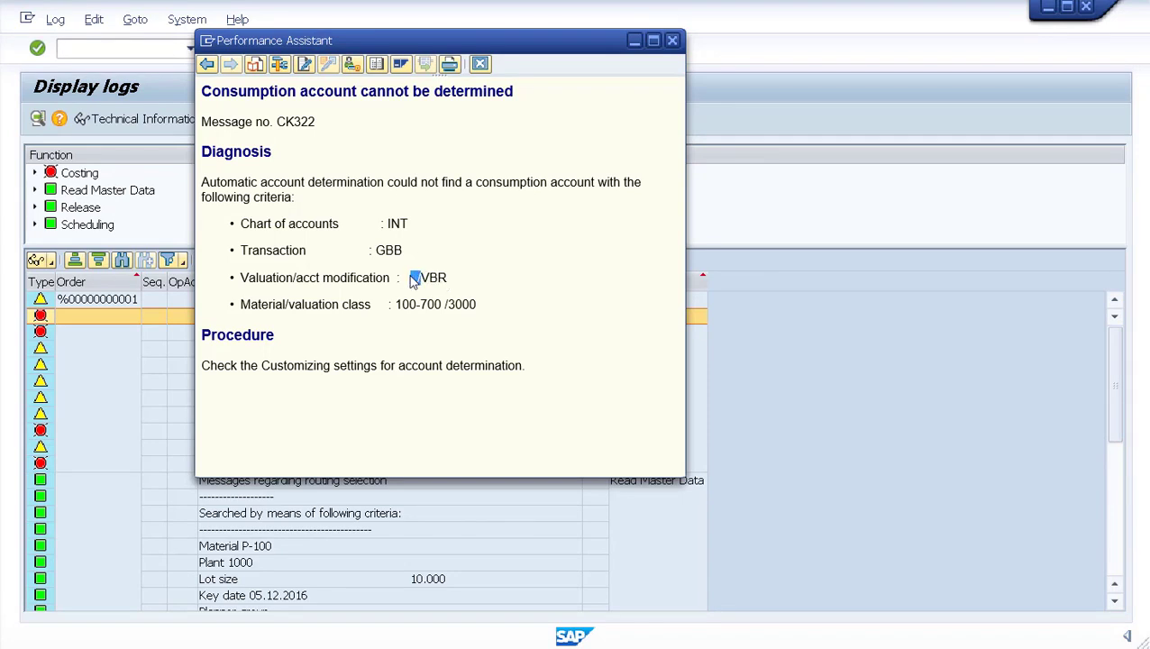
{"action": "left_click", "coordinate": [672, 41]}
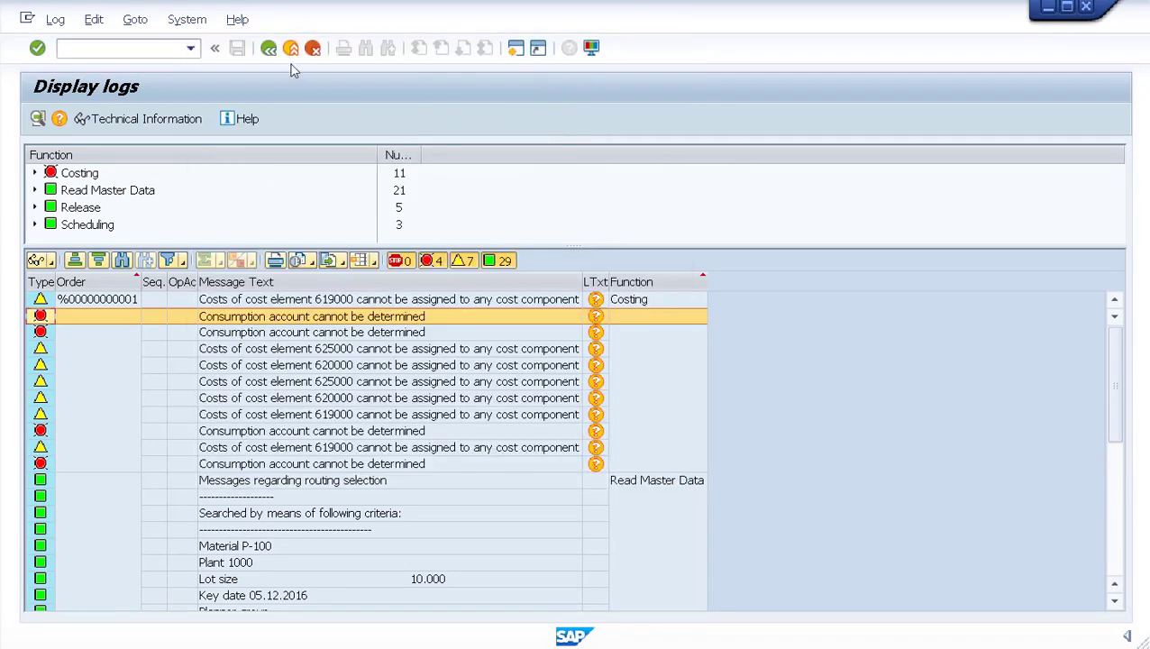
Return to the order header, try to save the production order, and decline saving it with the costing error.
{"action": "left_click", "coordinate": [269, 49]}
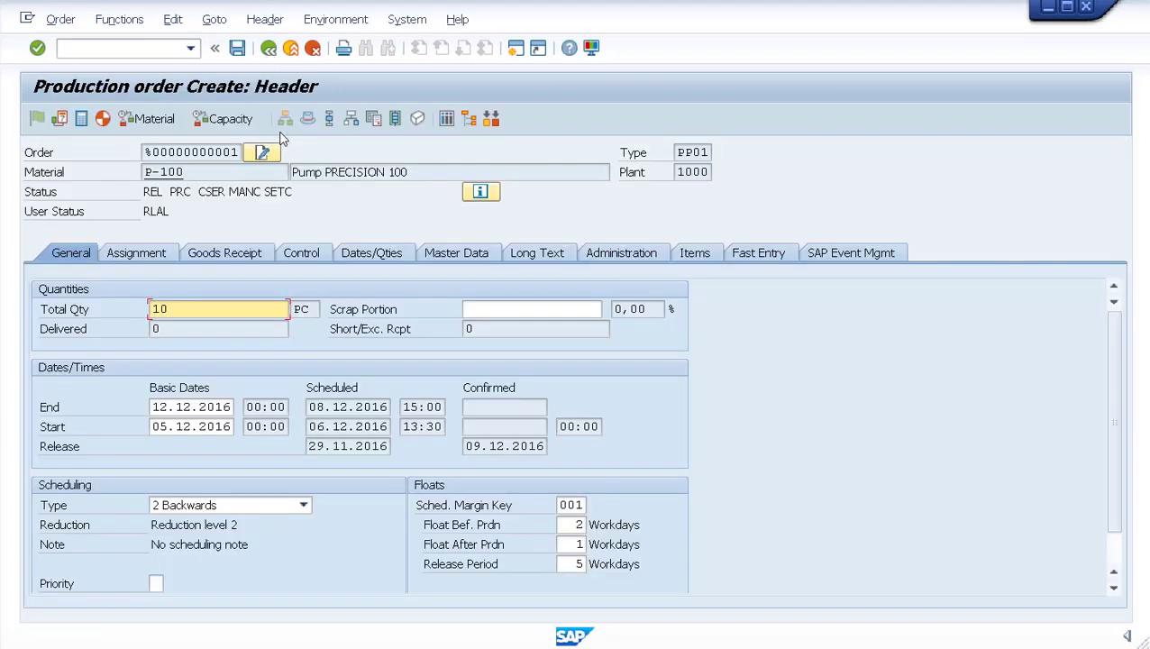
{"action": "left_click", "coordinate": [237, 49]}
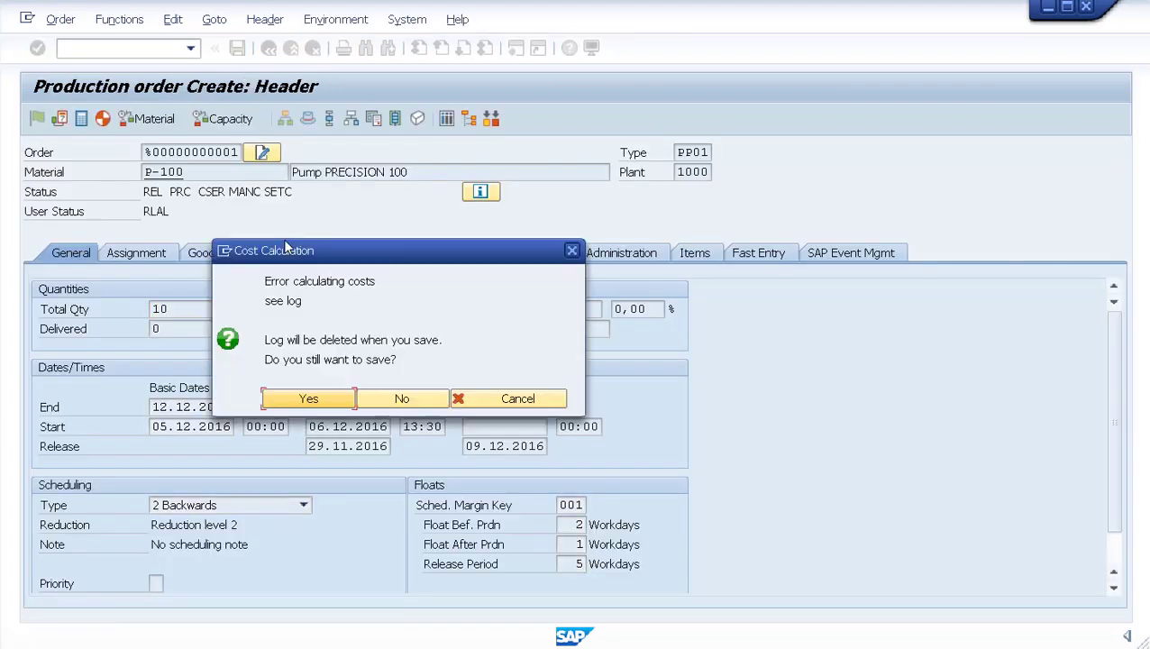
{"action": "left_click", "coordinate": [401, 399]}
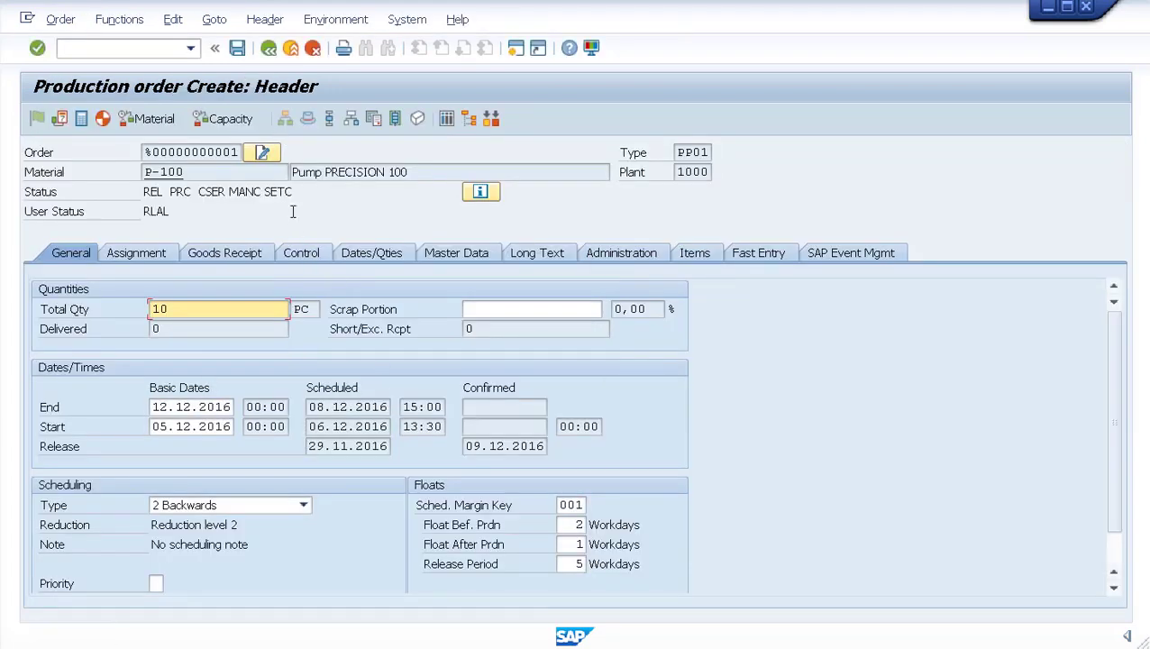
Reopen the order's logs and examine the long text of the "Consumption account cannot be determined" error.
{"action": "left_click", "coordinate": [215, 20]}
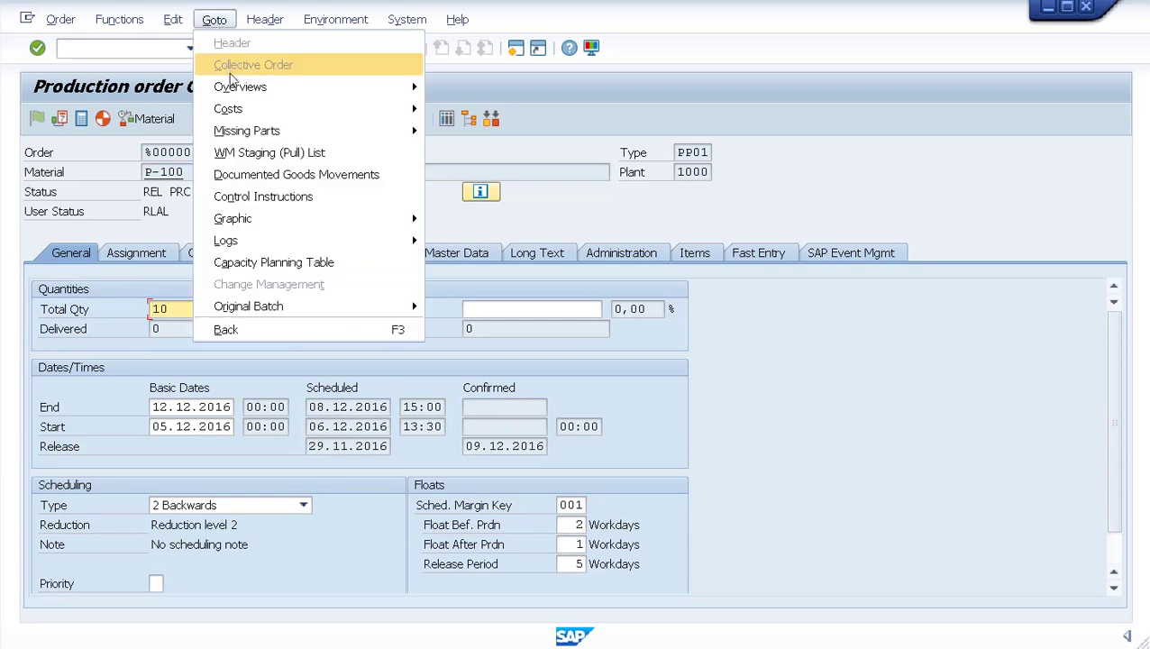
{"action": "mouse_move", "coordinate": [237, 90]}
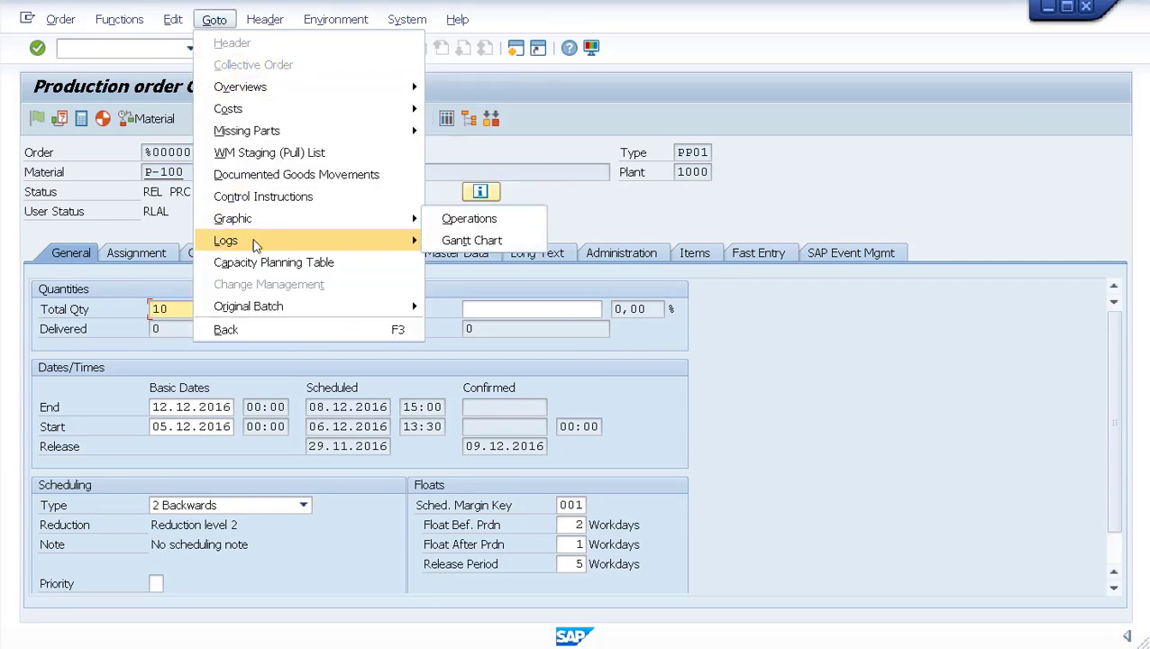
{"action": "mouse_move", "coordinate": [372, 249]}
{"action": "left_click", "coordinate": [441, 250]}
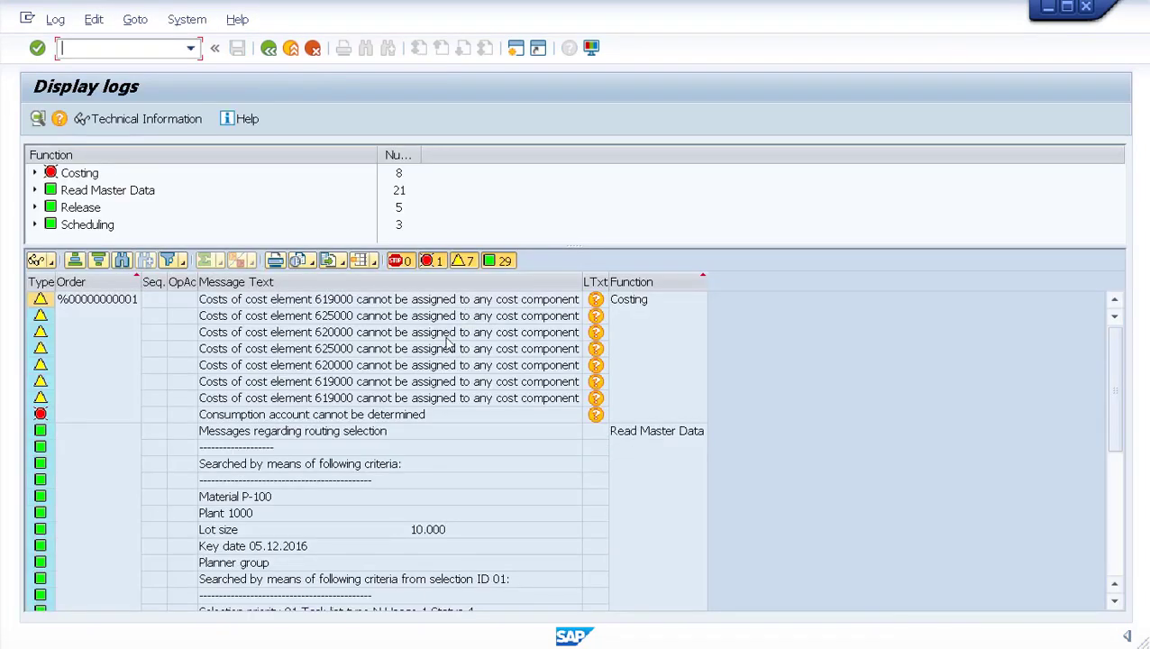
{"action": "left_click", "coordinate": [321, 420]}
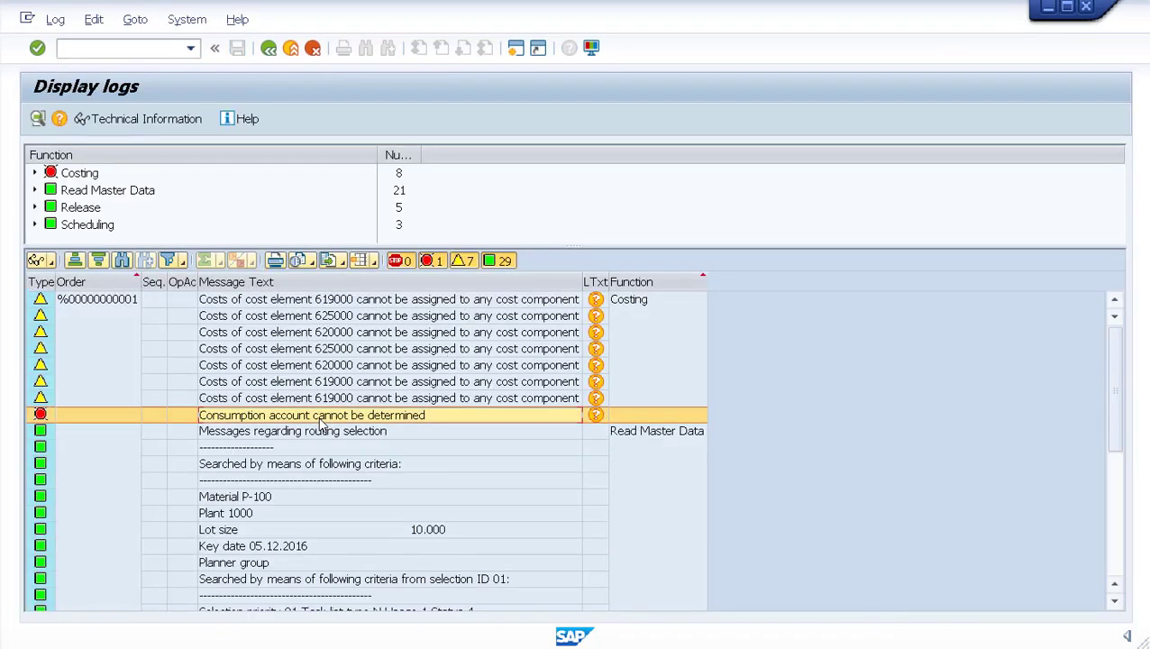
{"action": "double_click", "coordinate": [322, 423]}
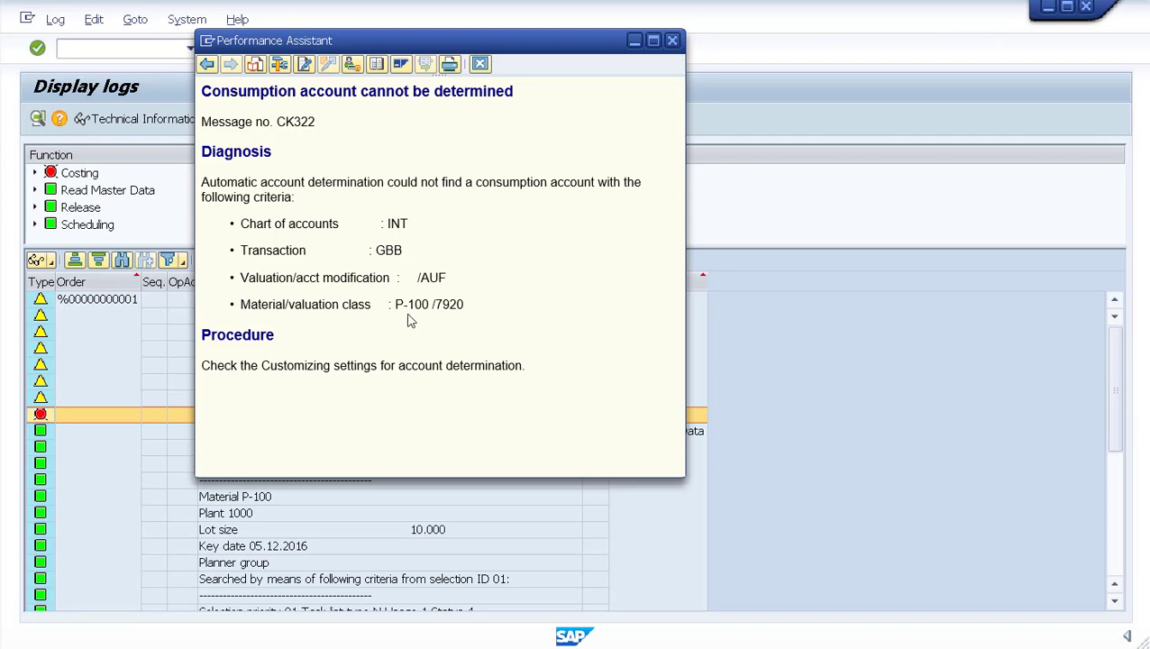
Check the account modification, valuation class and other criteria in the error's long text, and close it.
{"action": "left_click_drag", "start_coordinate": [408, 278], "coordinate": [445, 279]}
{"action": "left_click_drag", "start_coordinate": [204, 86], "coordinate": [527, 366]}
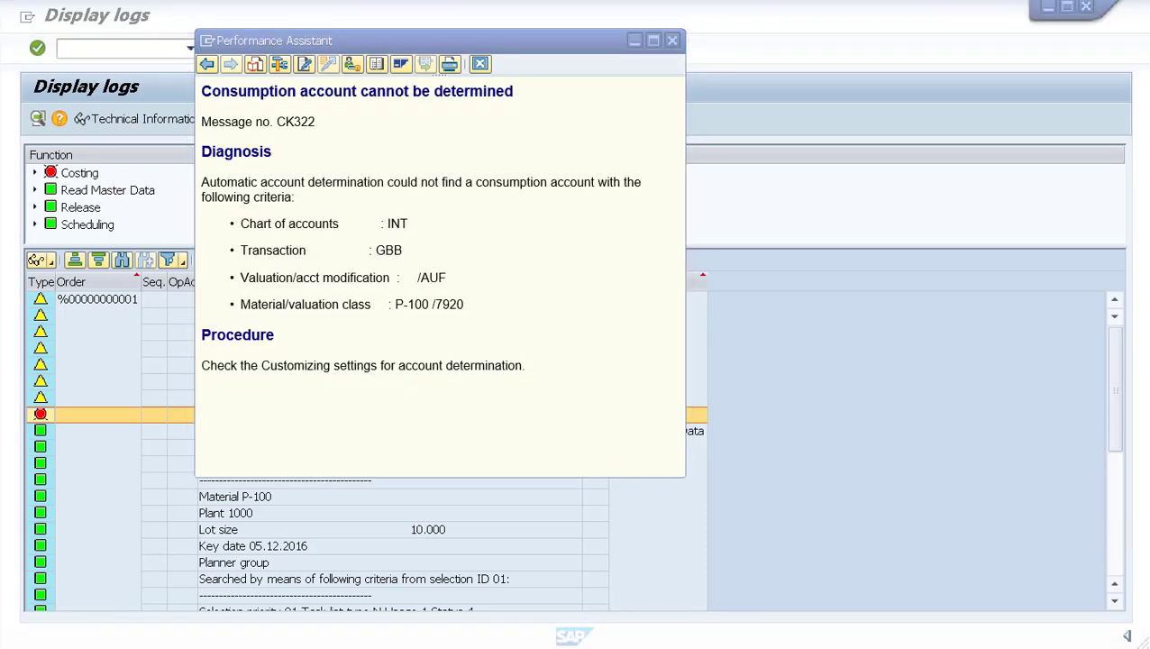
{"action": "left_click", "coordinate": [675, 42]}
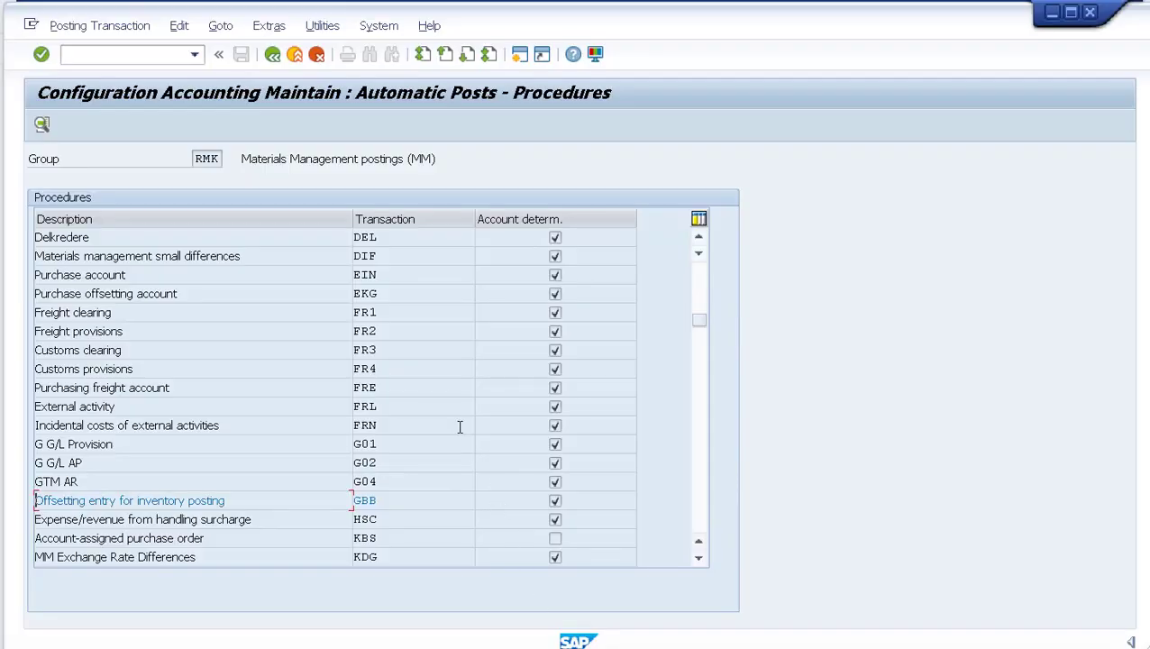
Open the GBB account assignments and copy the 0001 entry for AUF, class 7920, from general modification through the credit account.
{"action": "double_click", "coordinate": [376, 500]}
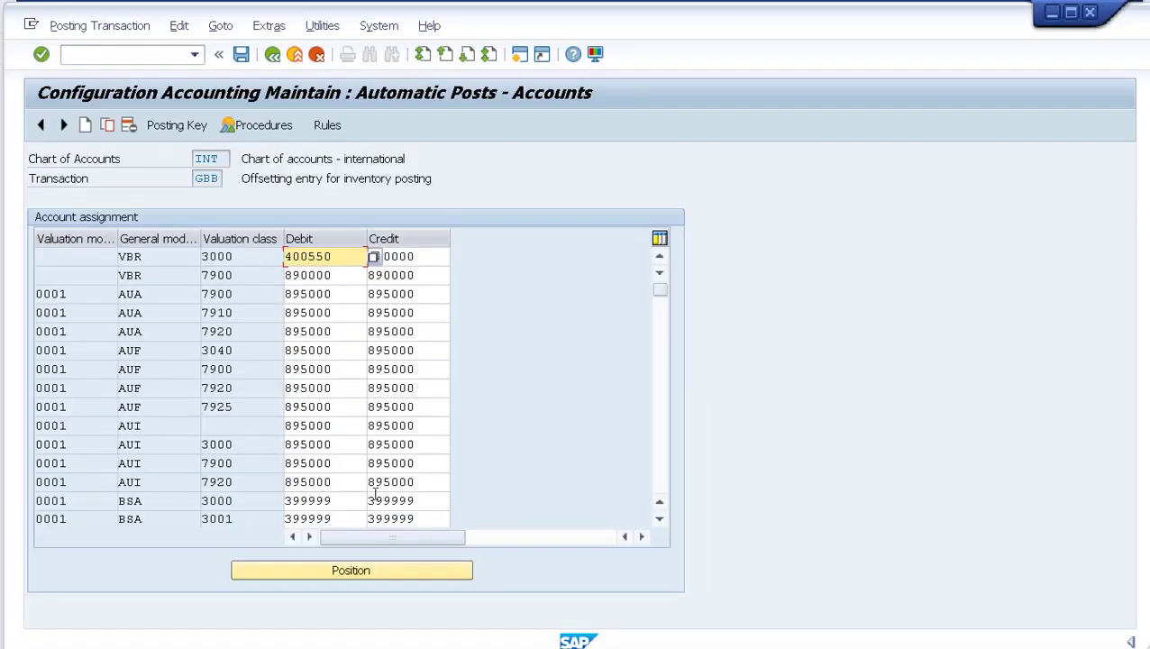
{"action": "left_click_drag", "start_coordinate": [182, 393], "coordinate": [118, 393]}
{"action": "left_click_drag", "start_coordinate": [232, 389], "coordinate": [200, 388]}
{"action": "left_click", "coordinate": [172, 389]}
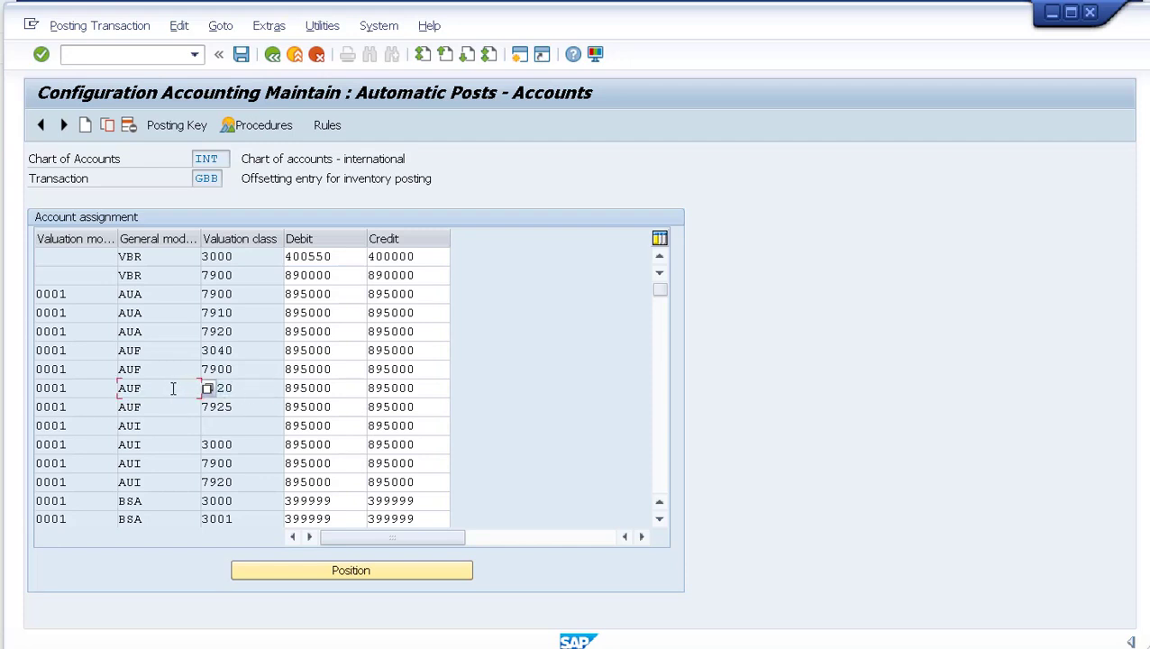
{"action": "key", "text": "ctrl+y"}
{"action": "left_click_drag", "start_coordinate": [118, 390], "coordinate": [423, 388]}
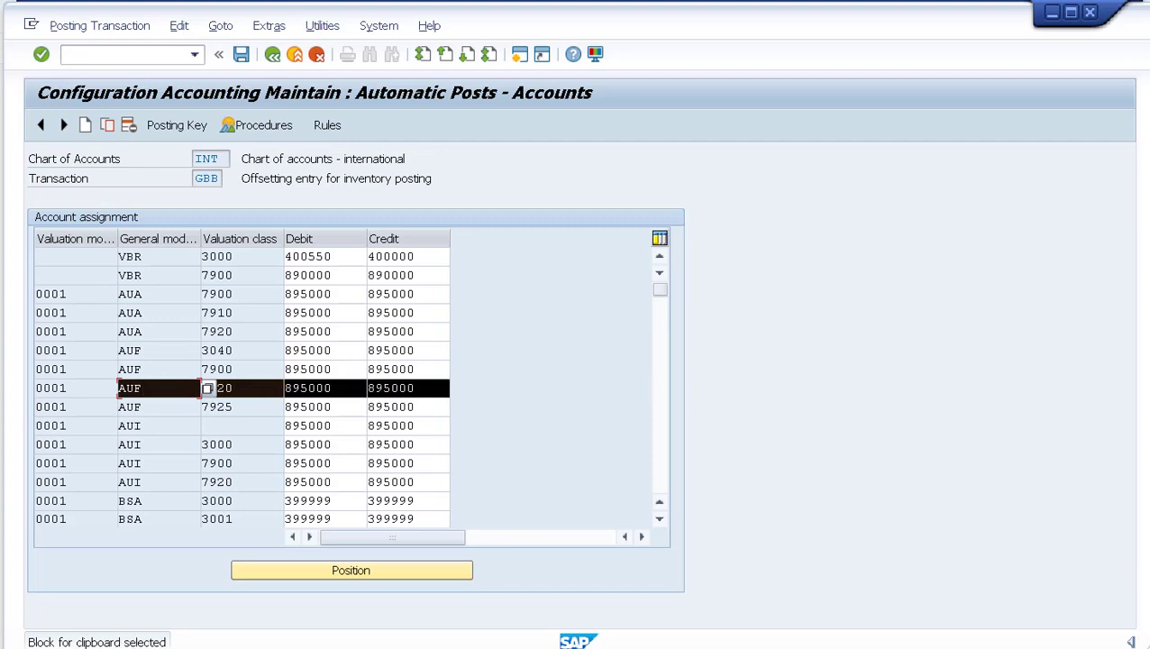
{"action": "key", "text": "ctrl+c"}
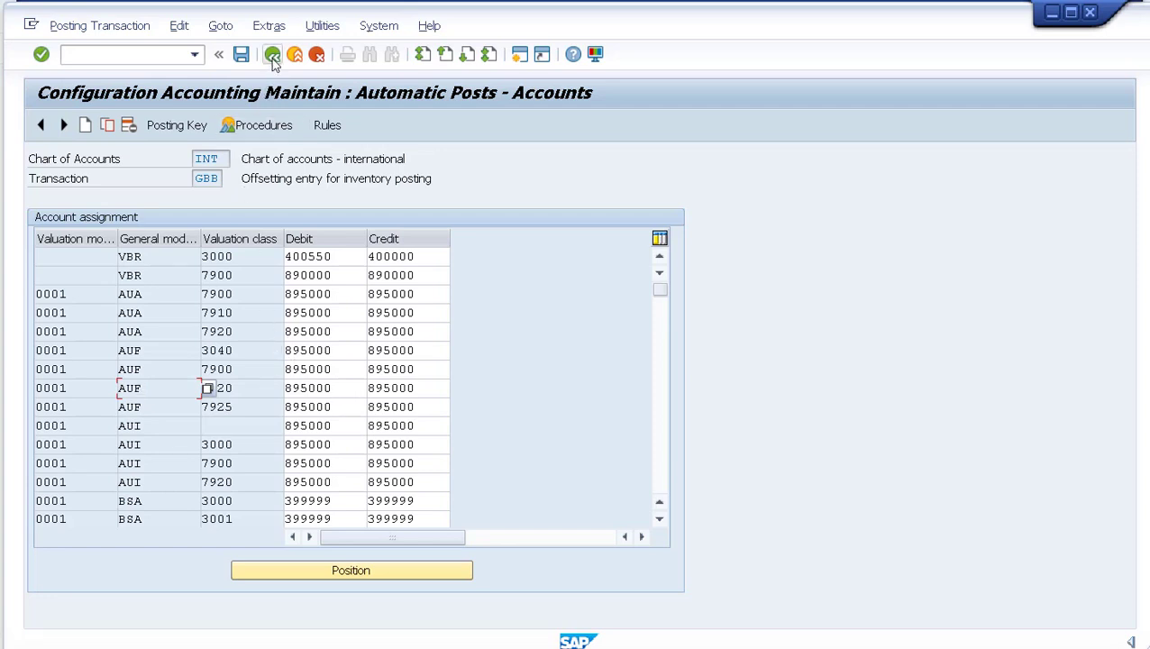
{"action": "left_click_drag", "start_coordinate": [249, 389], "coordinate": [204, 392]}
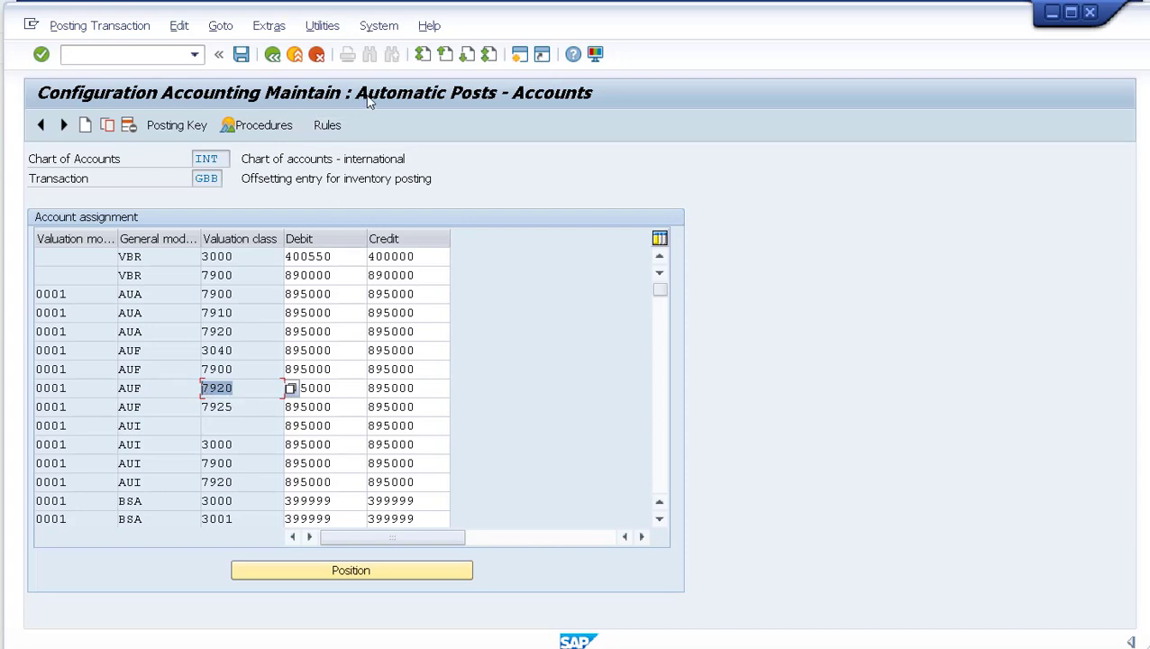
Start transaction MM03 in a new session and bring up the view selection for material P-100.
{"action": "left_click", "coordinate": [518, 55]}
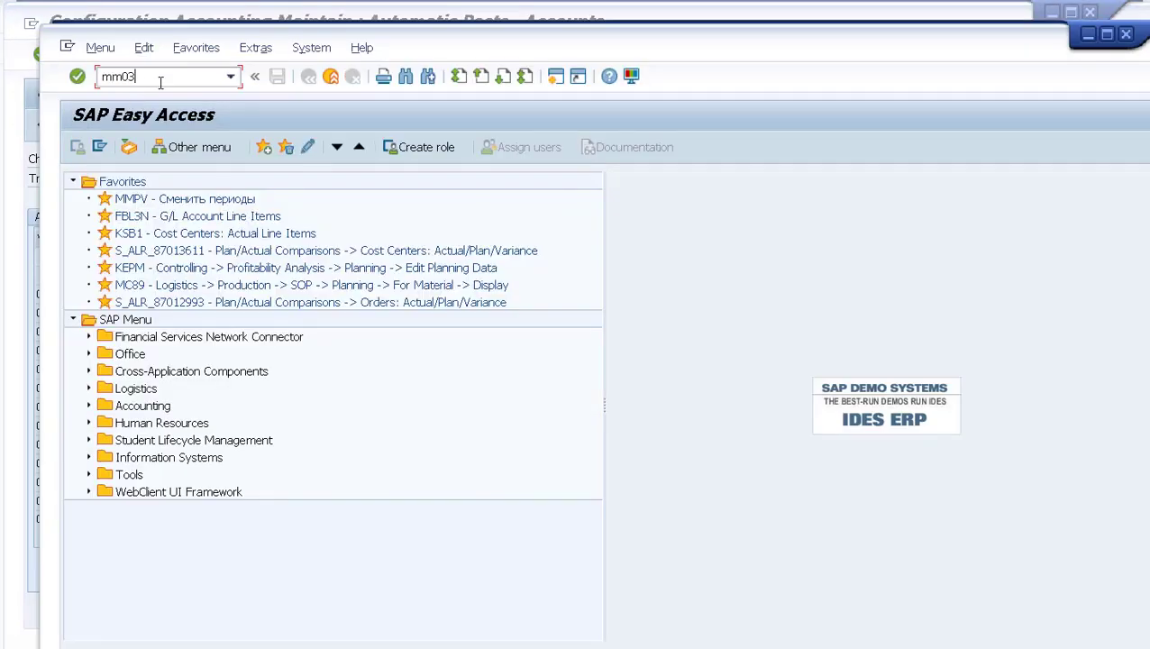
{"action": "left_click", "coordinate": [161, 82]}
{"action": "type", "text": "mm03"}
{"action": "key", "text": "Return"}
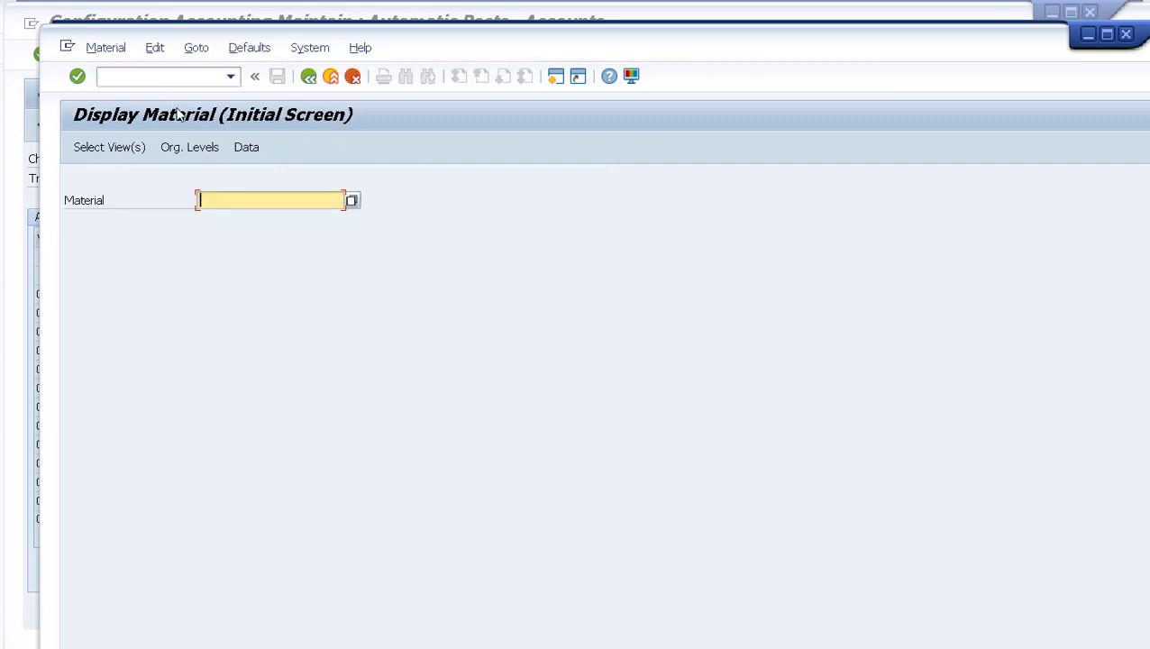
{"action": "type", "text": "p-100"}
{"action": "left_click", "coordinate": [78, 78]}
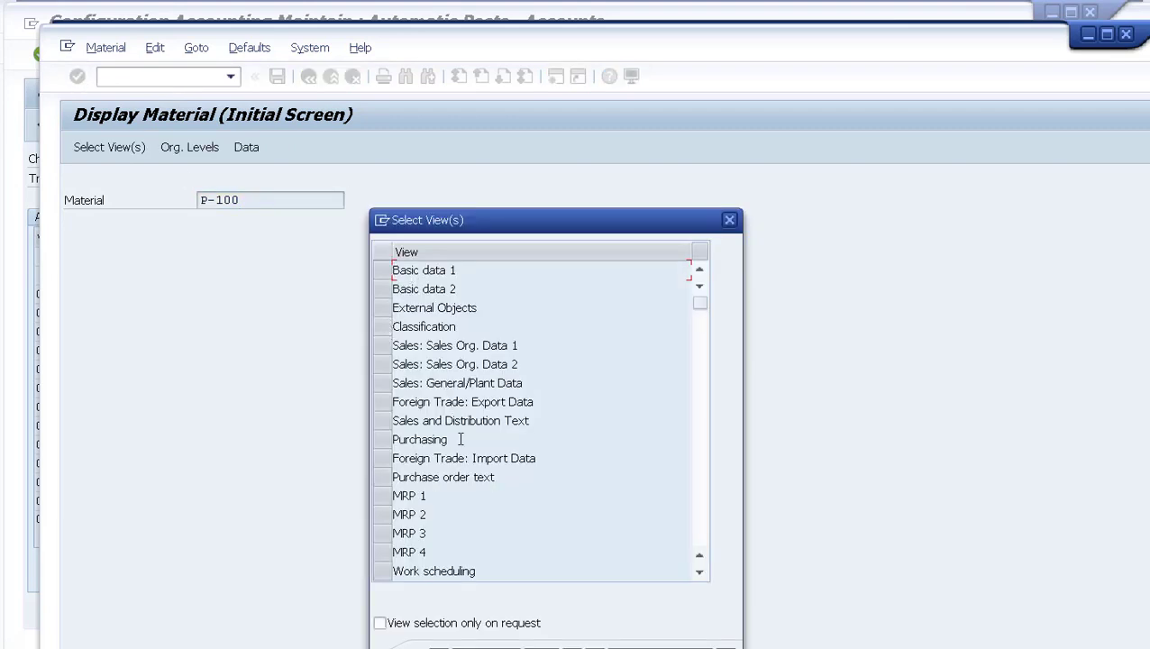
Display the Accounting 1 view of P-100 for plant 1000, check its valuation class, and close the session.
{"action": "scroll", "coordinate": [460, 439], "scroll_direction": "down", "scroll_amount": 2}
{"action": "scroll", "coordinate": [460, 438], "scroll_direction": "down", "scroll_amount": 1}
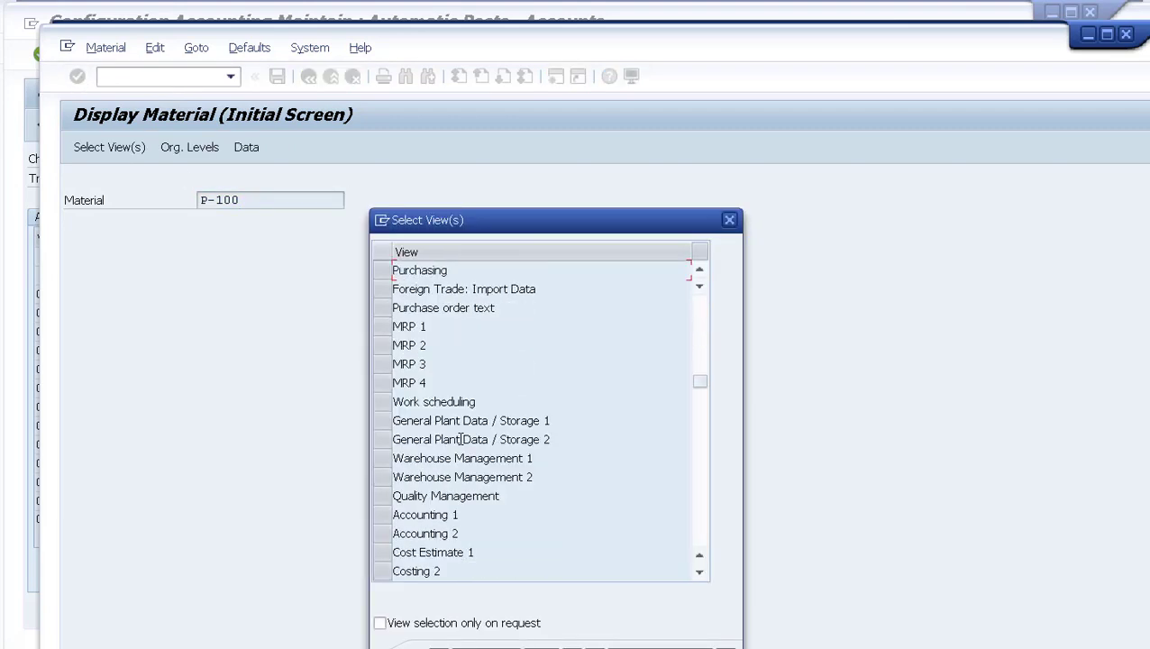
{"action": "left_click", "coordinate": [383, 514]}
{"action": "key", "text": "Return"}
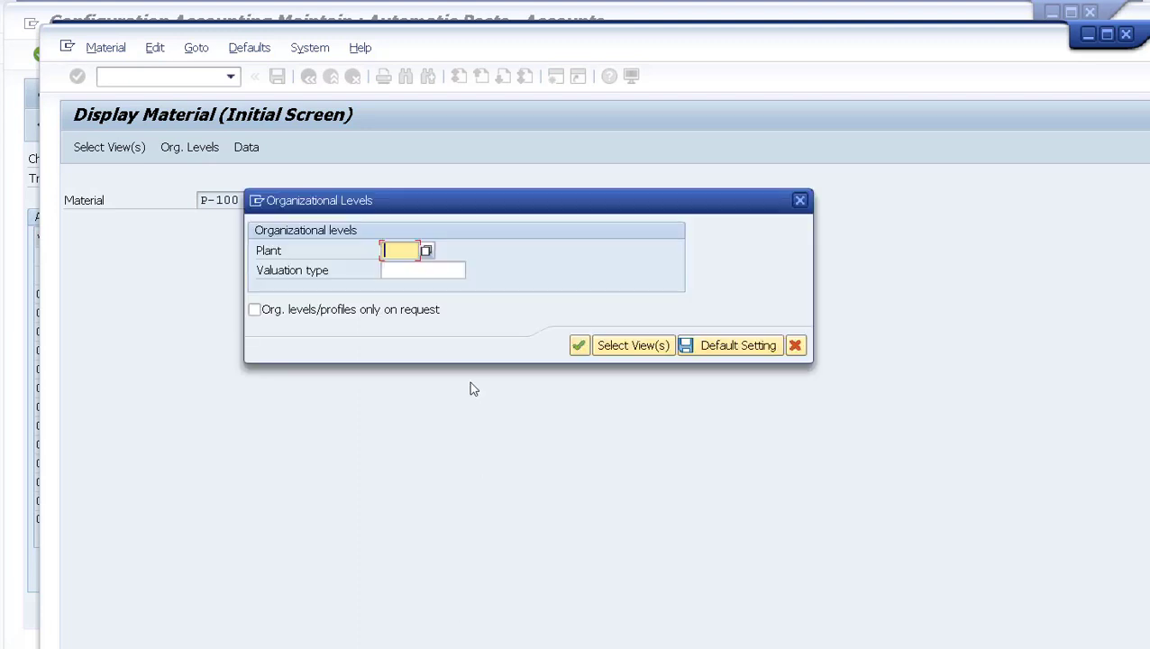
{"action": "left_click", "coordinate": [410, 253]}
{"action": "left_click", "coordinate": [400, 261]}
{"action": "left_click", "coordinate": [579, 347]}
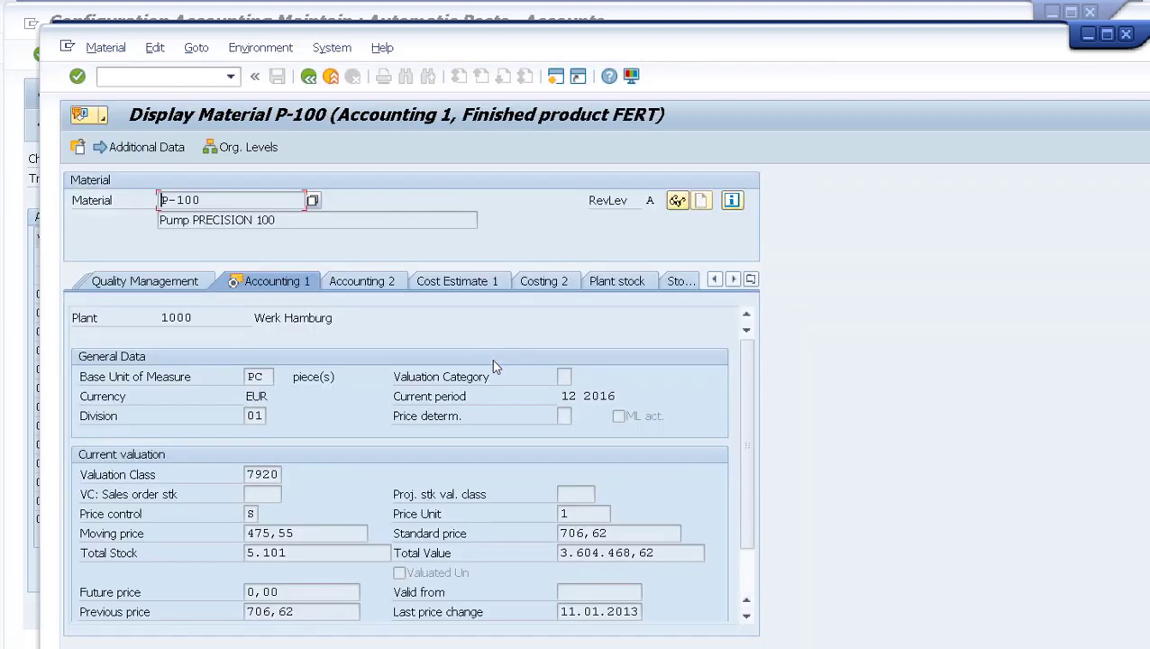
{"action": "double_click", "coordinate": [246, 474]}
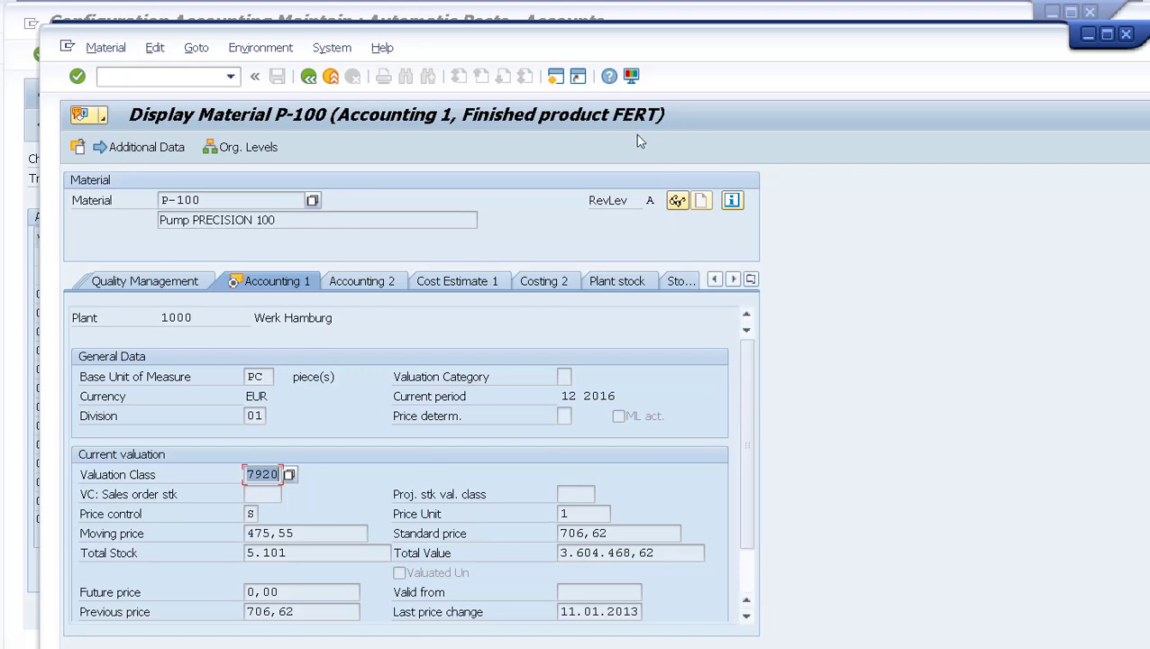
{"action": "left_click", "coordinate": [1127, 36]}
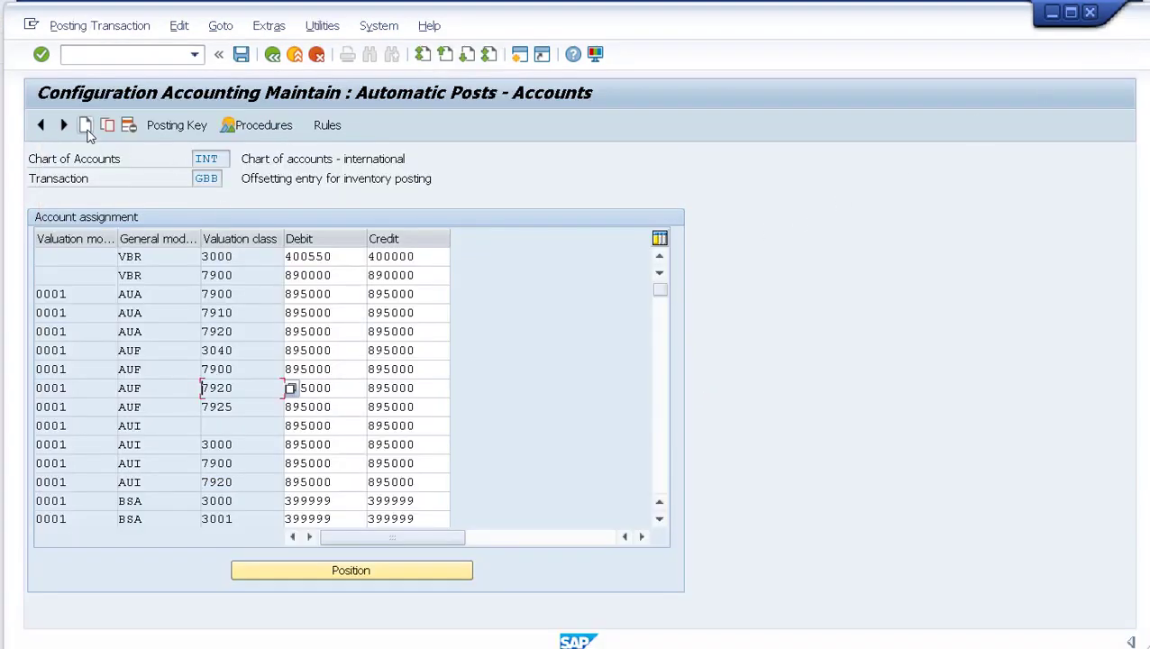
Add and save a GBB entry with blank valuation modification, AUF, class 7920 and accounts 895000/895000, returning to the procedures list.
{"action": "left_click_drag", "start_coordinate": [231, 388], "coordinate": [186, 385]}
{"action": "left_click", "coordinate": [85, 128]}
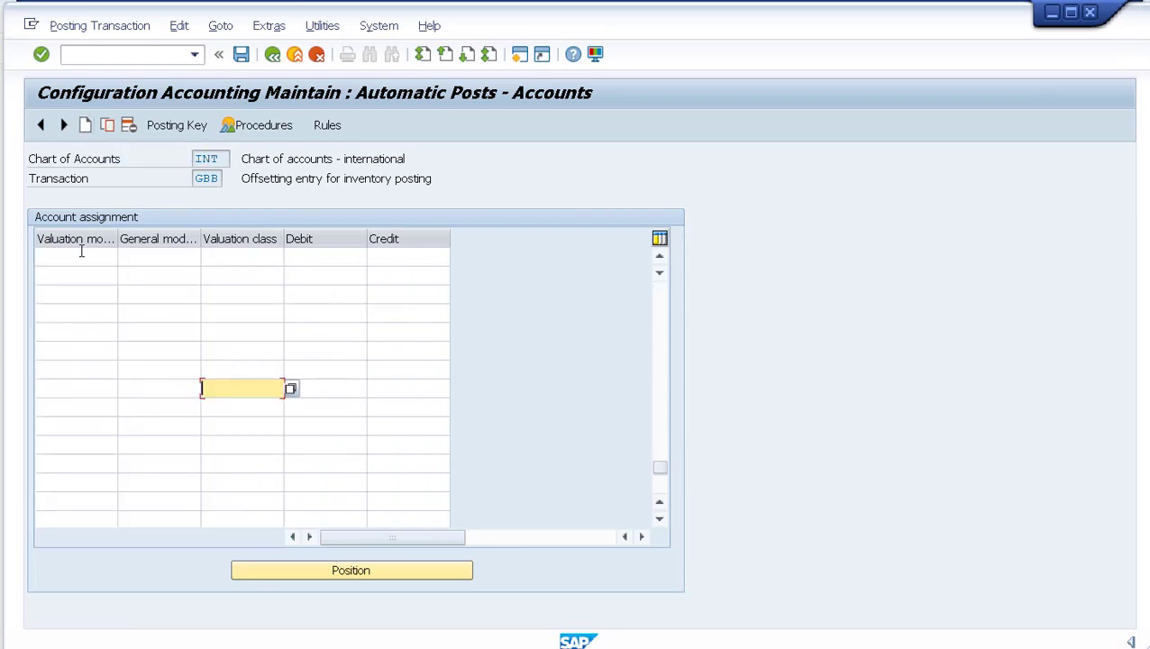
{"action": "left_click", "coordinate": [133, 257]}
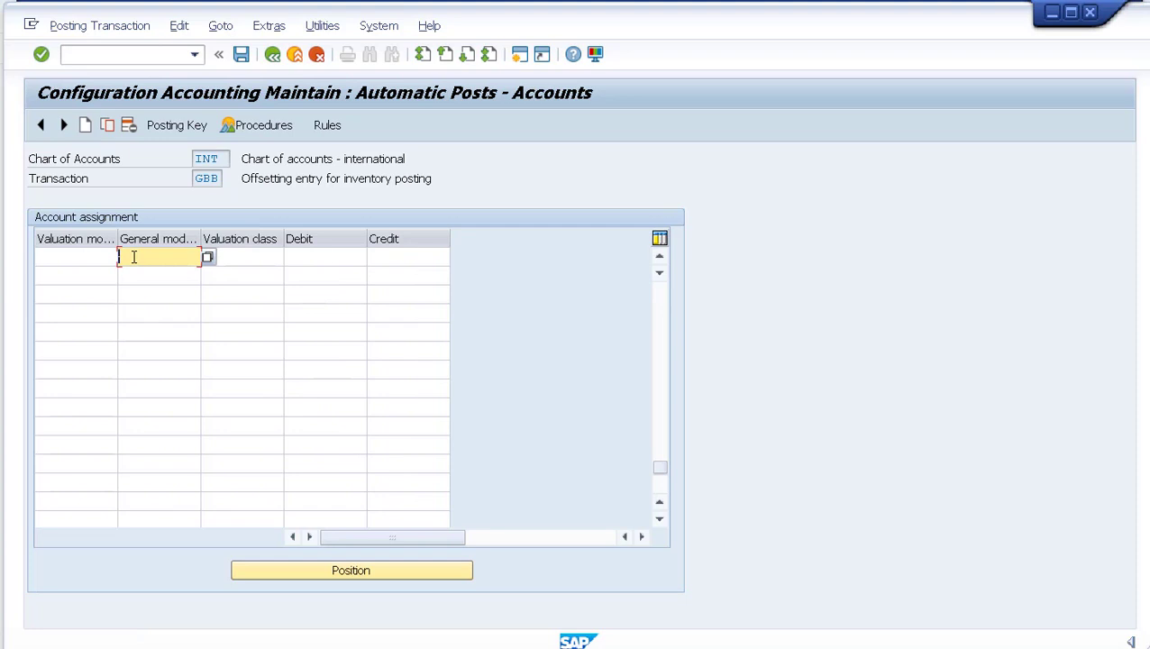
{"action": "key", "text": "ctrl+v"}
{"action": "left_click", "coordinate": [249, 258]}
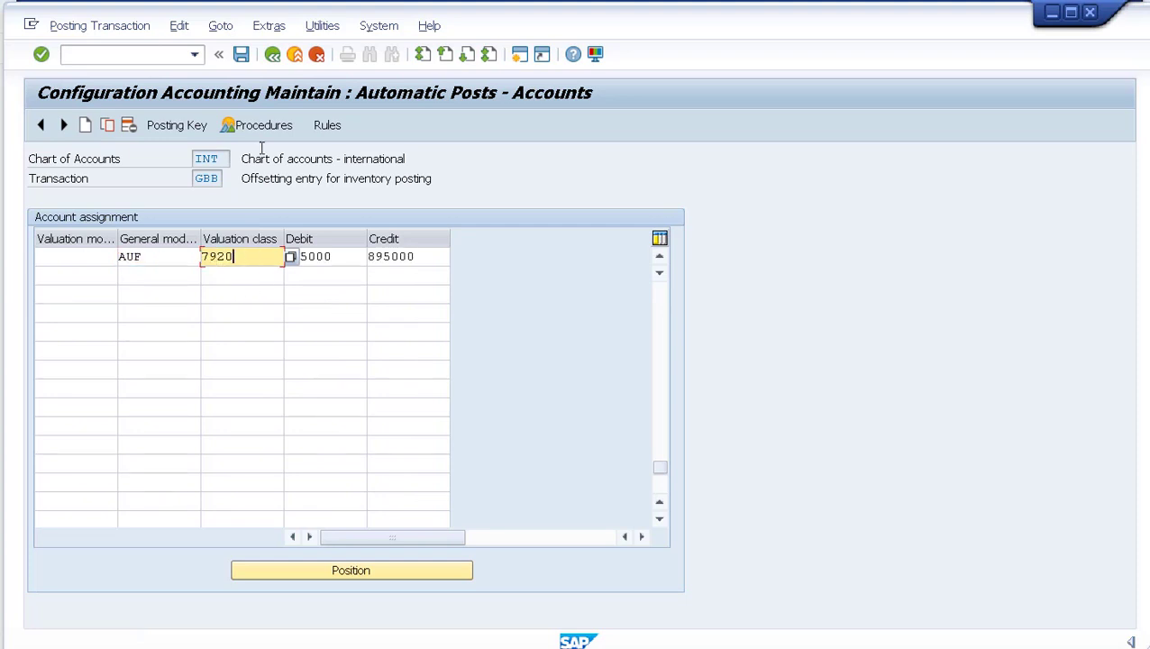
{"action": "key", "text": "Return"}
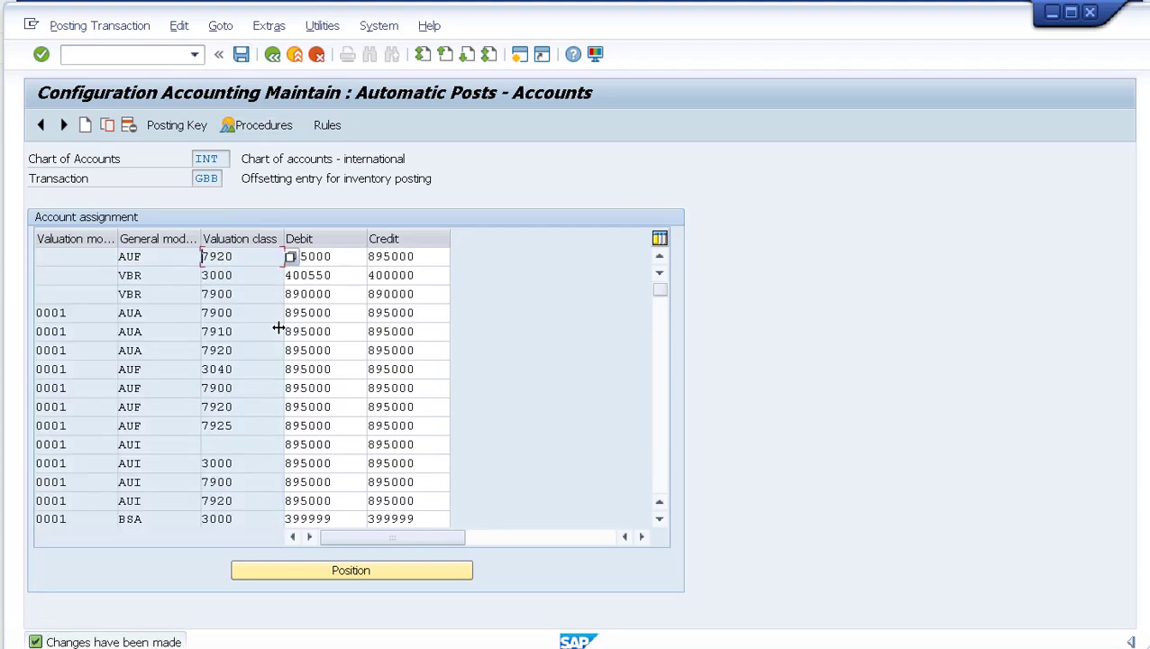
{"action": "left_click", "coordinate": [272, 56]}
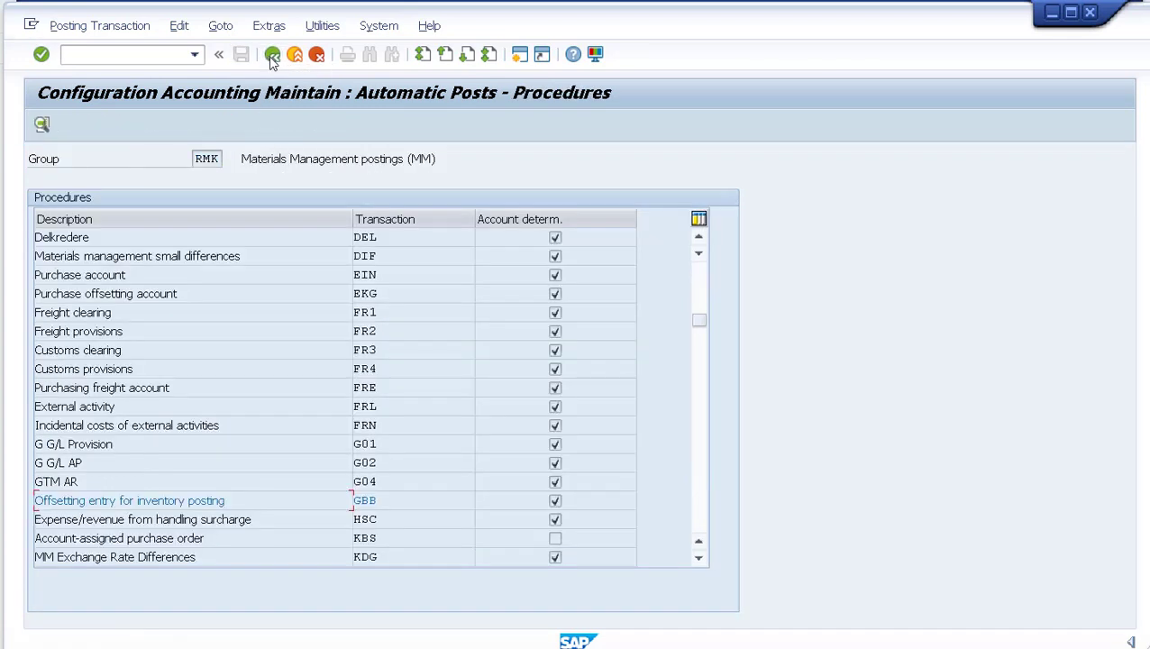
Switch to the production order's log and recheck the modification and valuation class in the consumption account error's long text.
{"action": "left_click", "coordinate": [1050, 12]}
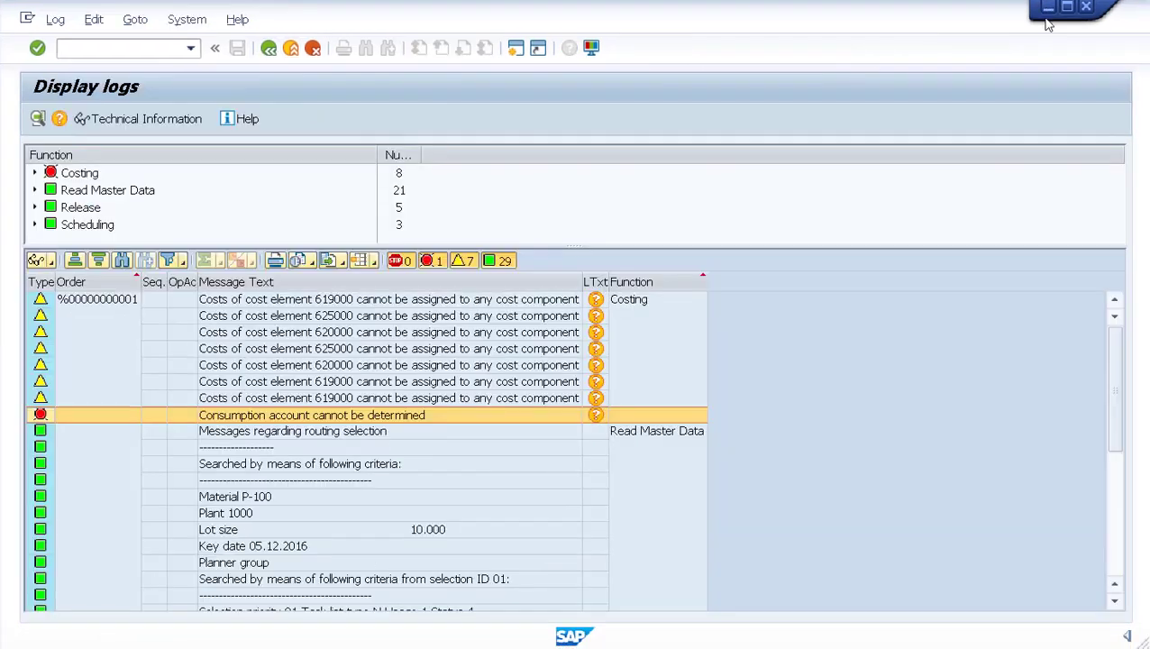
{"action": "double_click", "coordinate": [288, 415]}
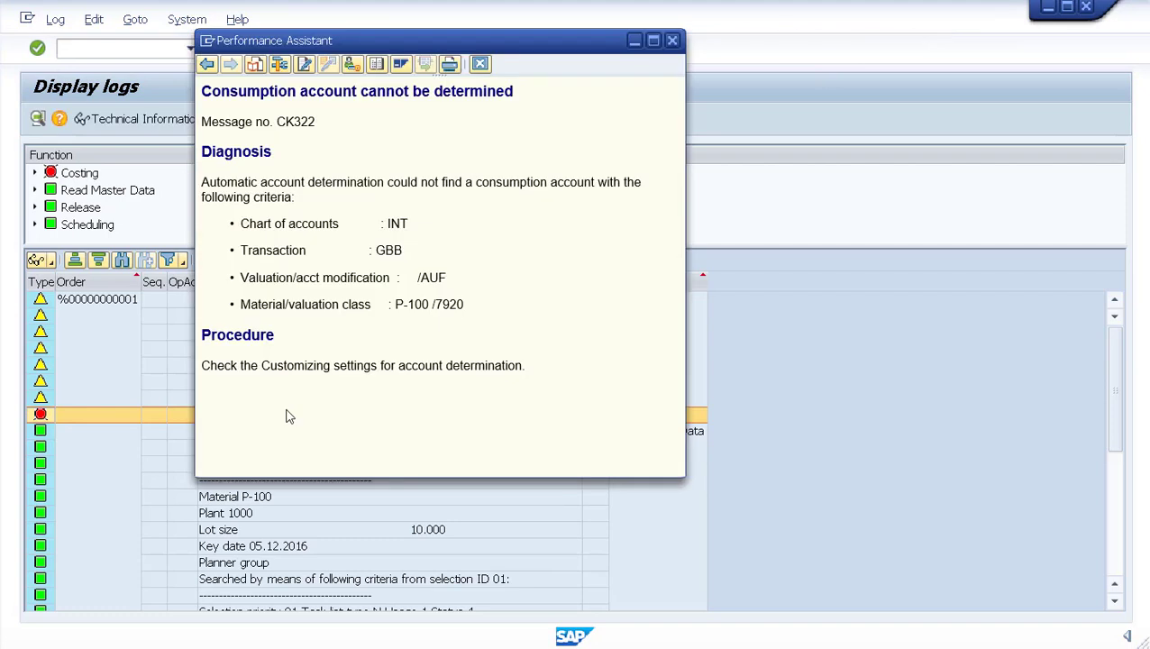
{"action": "left_click_drag", "start_coordinate": [251, 305], "coordinate": [447, 278]}
{"action": "left_click", "coordinate": [674, 42]}
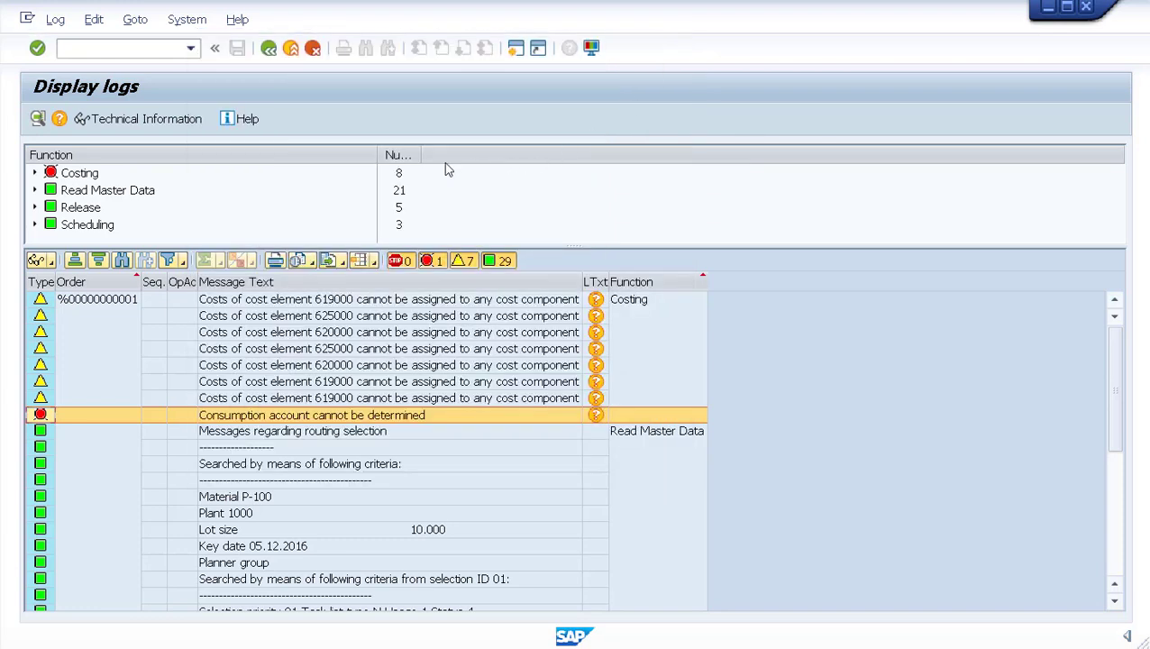
Reopen the consumption account error's long text, review its chart of accounts and transaction criteria, and close it.
{"action": "double_click", "coordinate": [403, 416]}
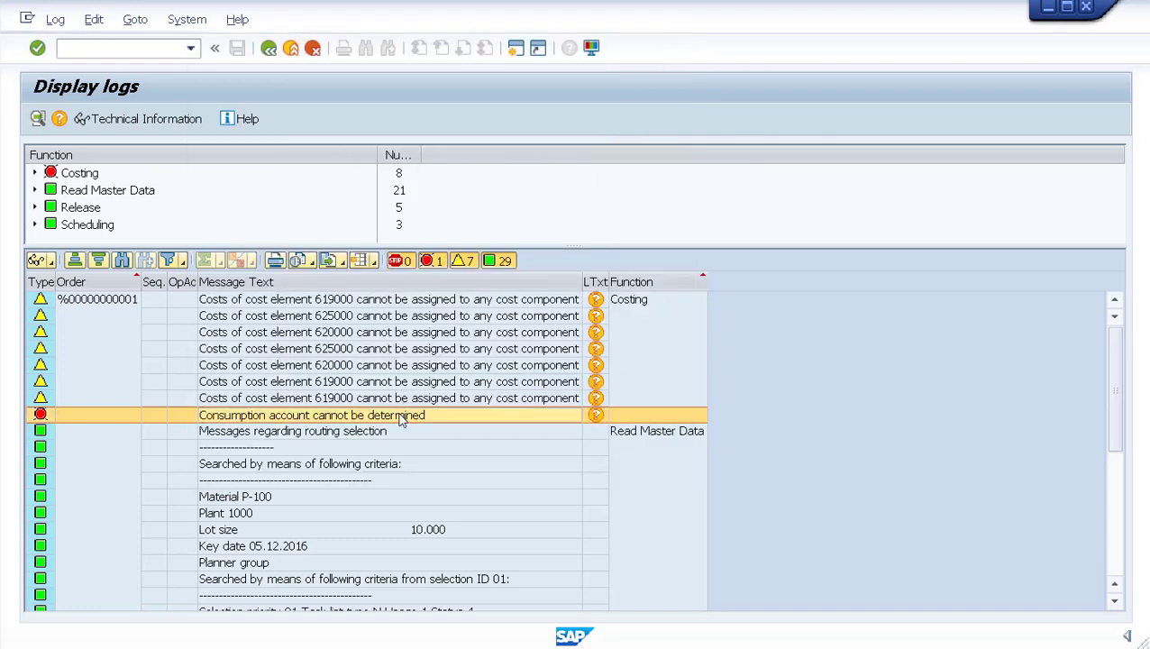
{"action": "left_click_drag", "start_coordinate": [411, 225], "coordinate": [321, 221]}
{"action": "left_click", "coordinate": [405, 216]}
{"action": "triple_click", "coordinate": [406, 221]}
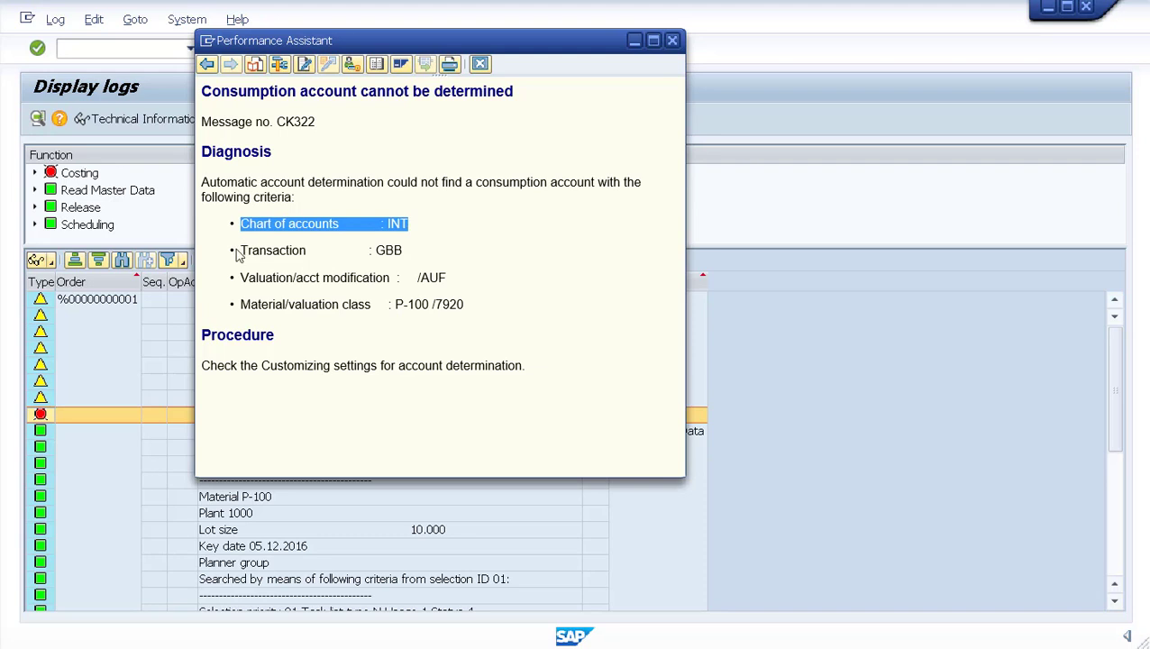
{"action": "left_click_drag", "start_coordinate": [241, 252], "coordinate": [402, 251]}
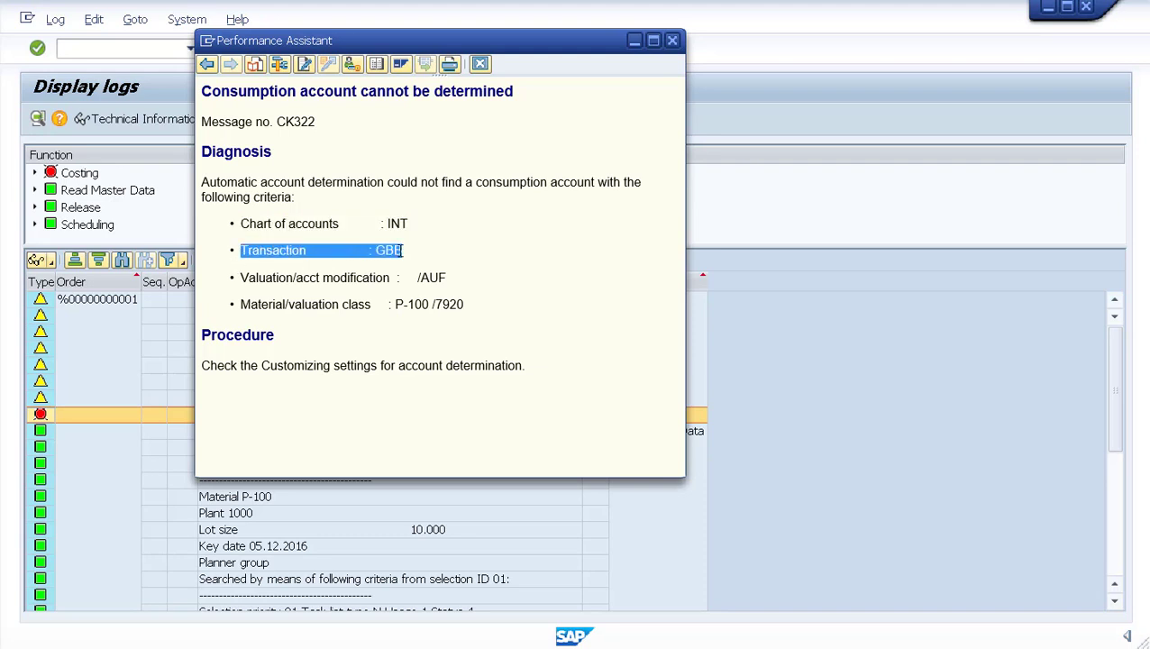
{"action": "left_click", "coordinate": [672, 41]}
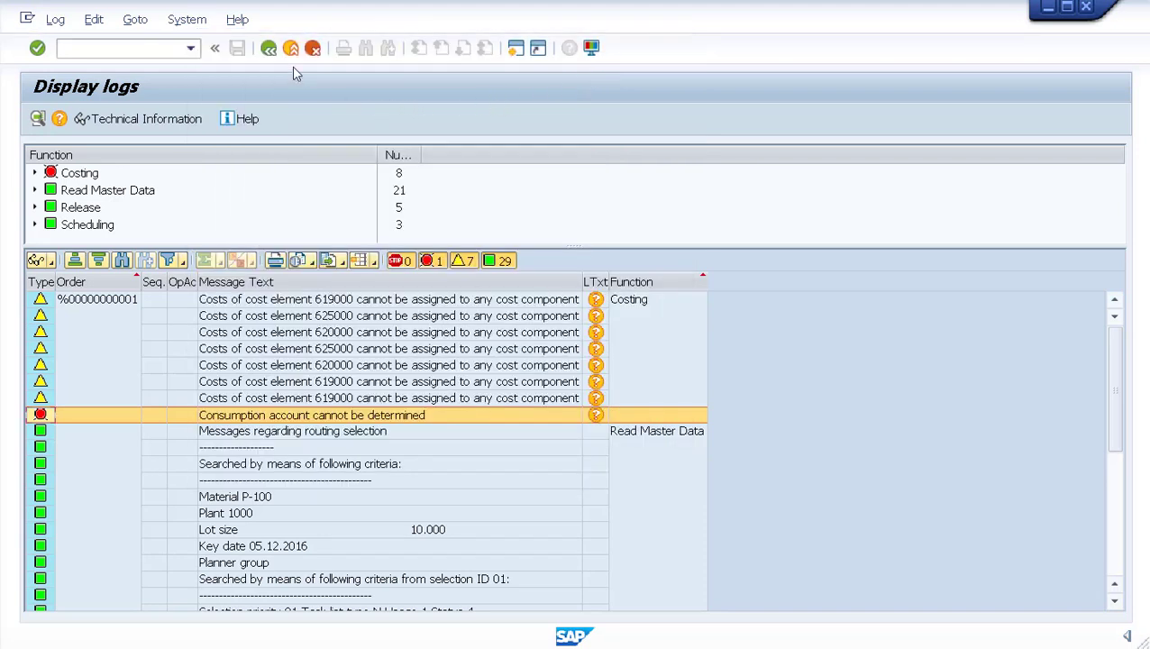
Return to the order header and save the production order for P-100.
{"action": "left_click", "coordinate": [268, 48]}
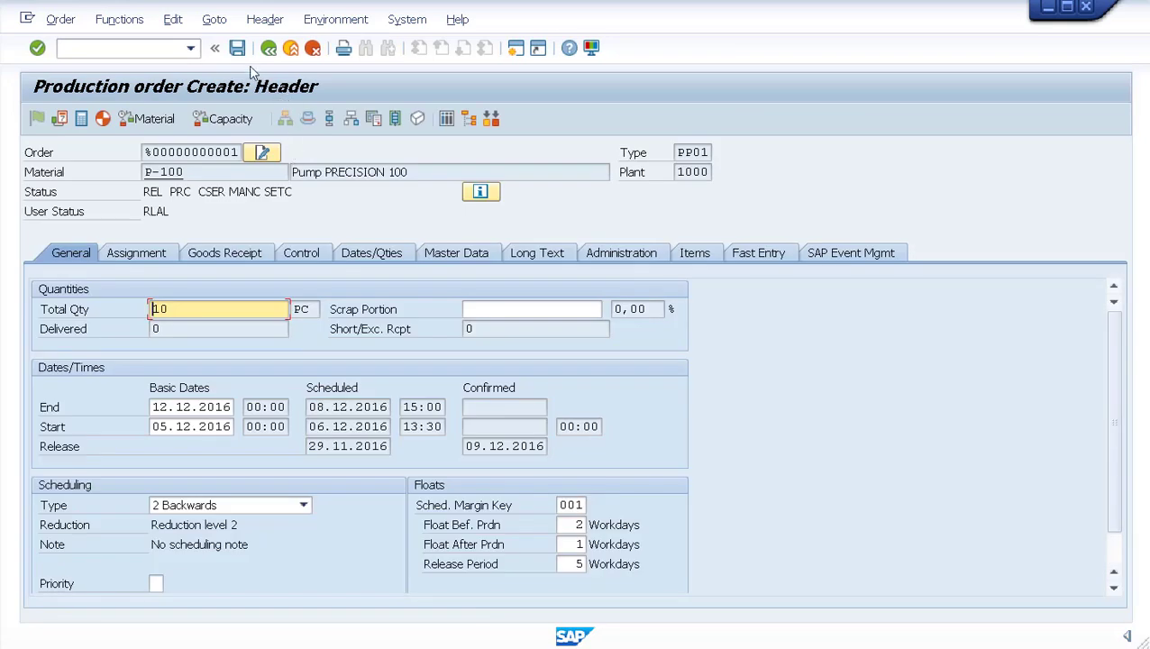
{"action": "left_click", "coordinate": [237, 48]}
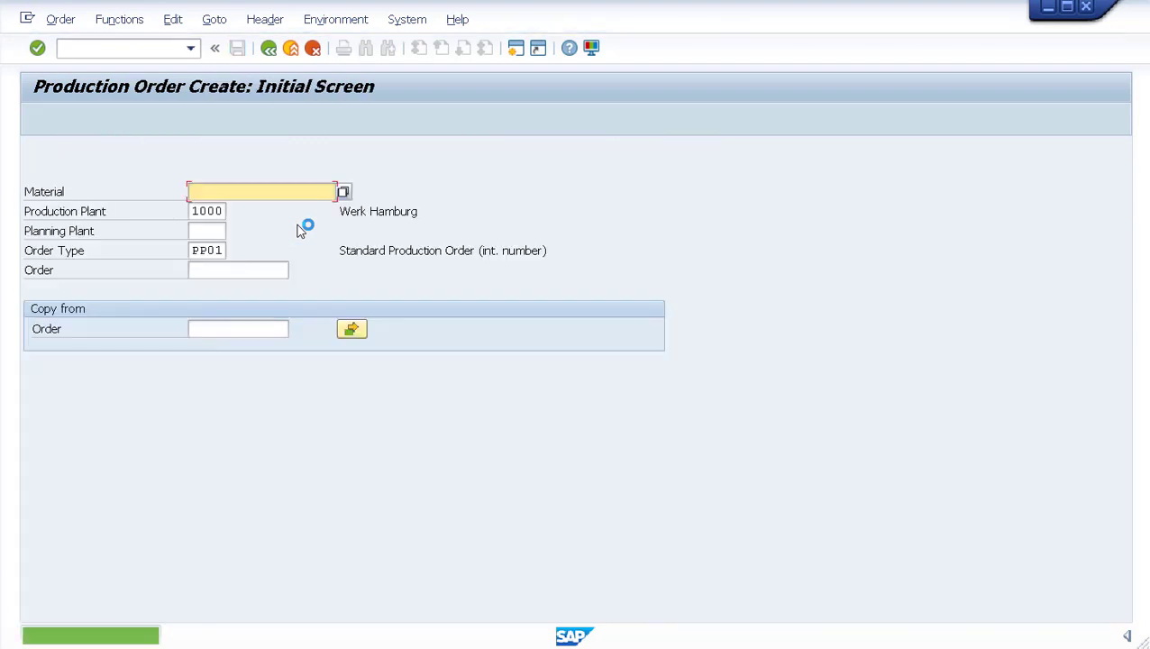
Open the long text of the status message for the saved order, check the order number, and close it.
{"action": "double_click", "coordinate": [157, 636]}
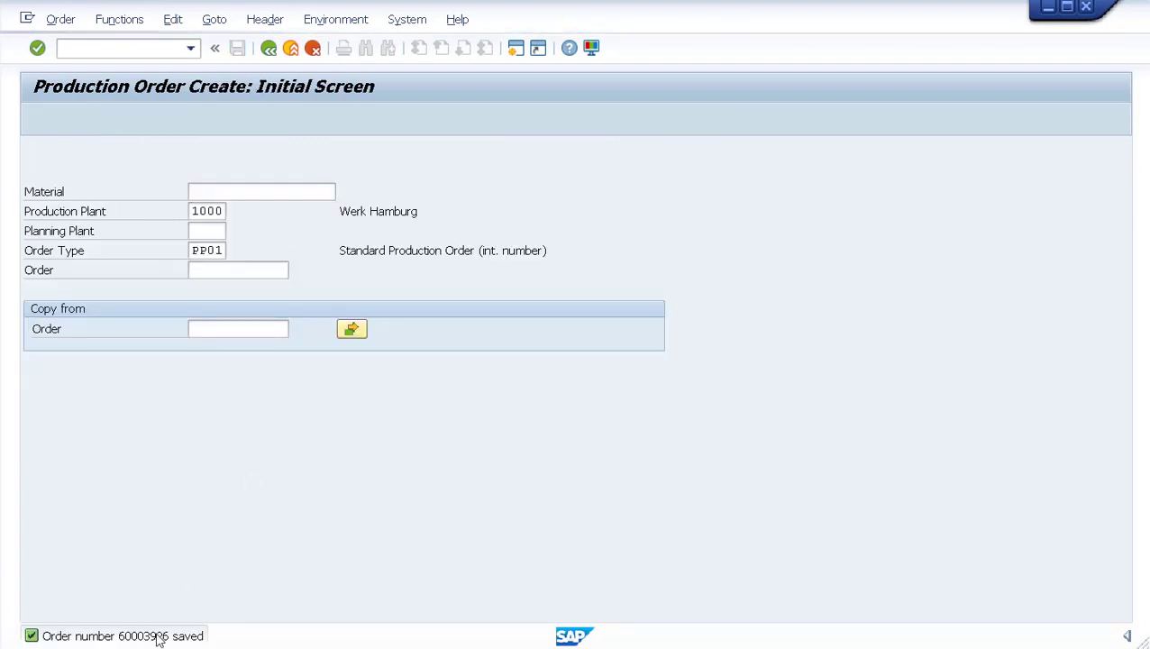
{"action": "left_click_drag", "start_coordinate": [202, 90], "coordinate": [430, 94]}
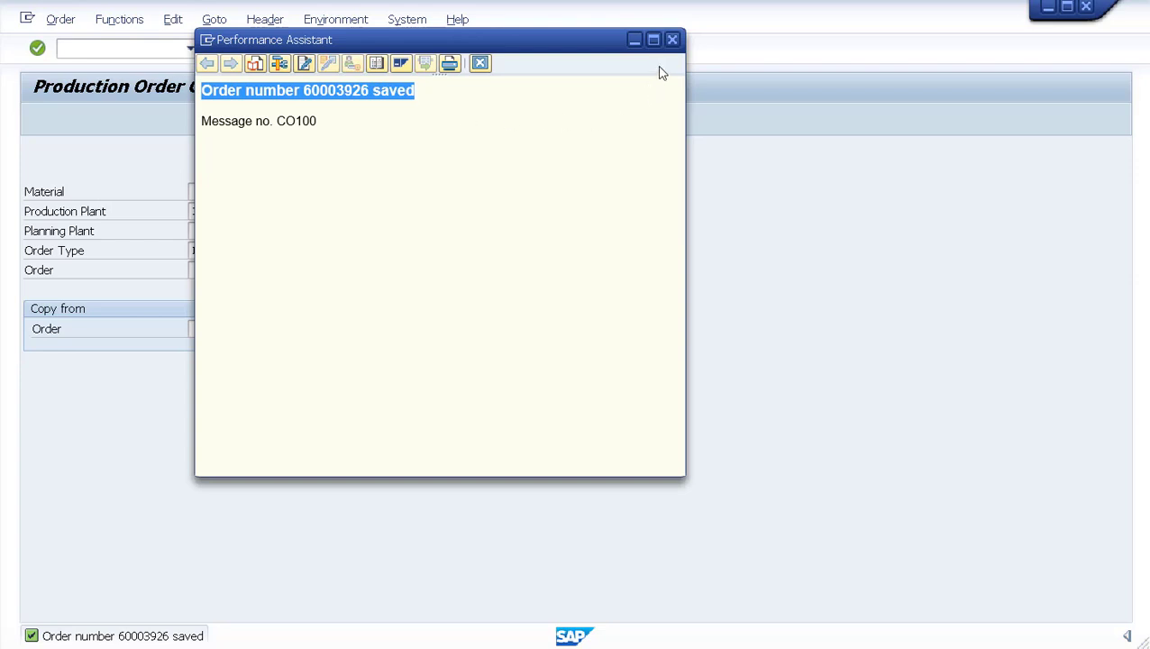
{"action": "left_click", "coordinate": [227, 93]}
{"action": "left_click_drag", "start_coordinate": [201, 85], "coordinate": [408, 117]}
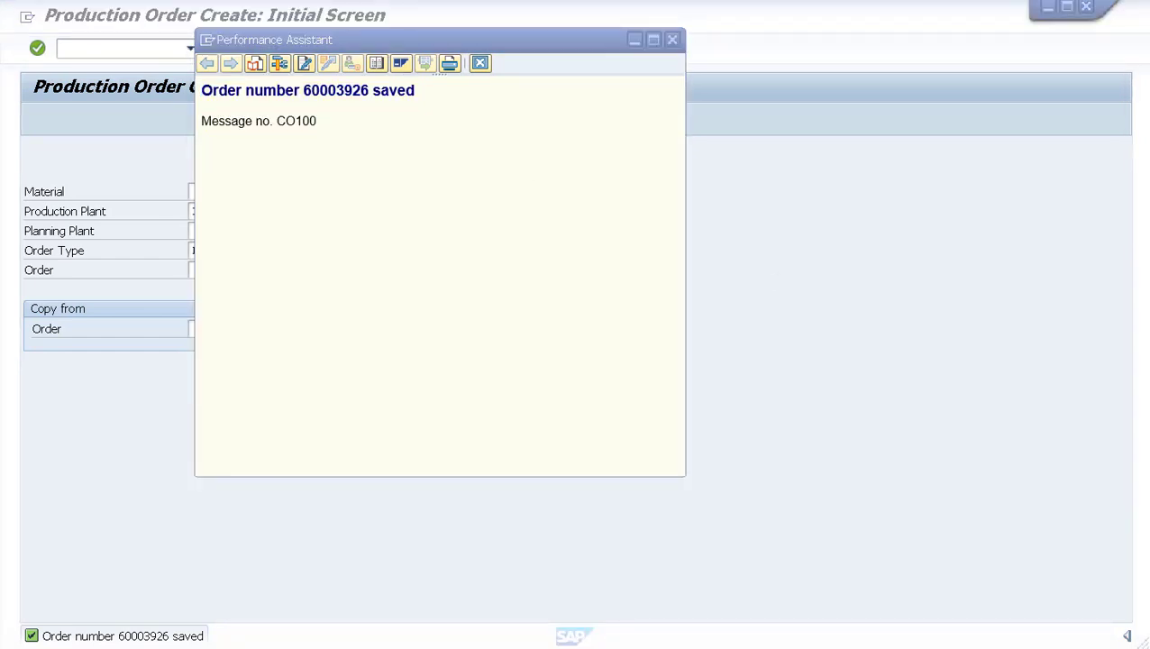
{"action": "left_click", "coordinate": [674, 40]}
{"action": "left_click", "coordinate": [674, 40]}
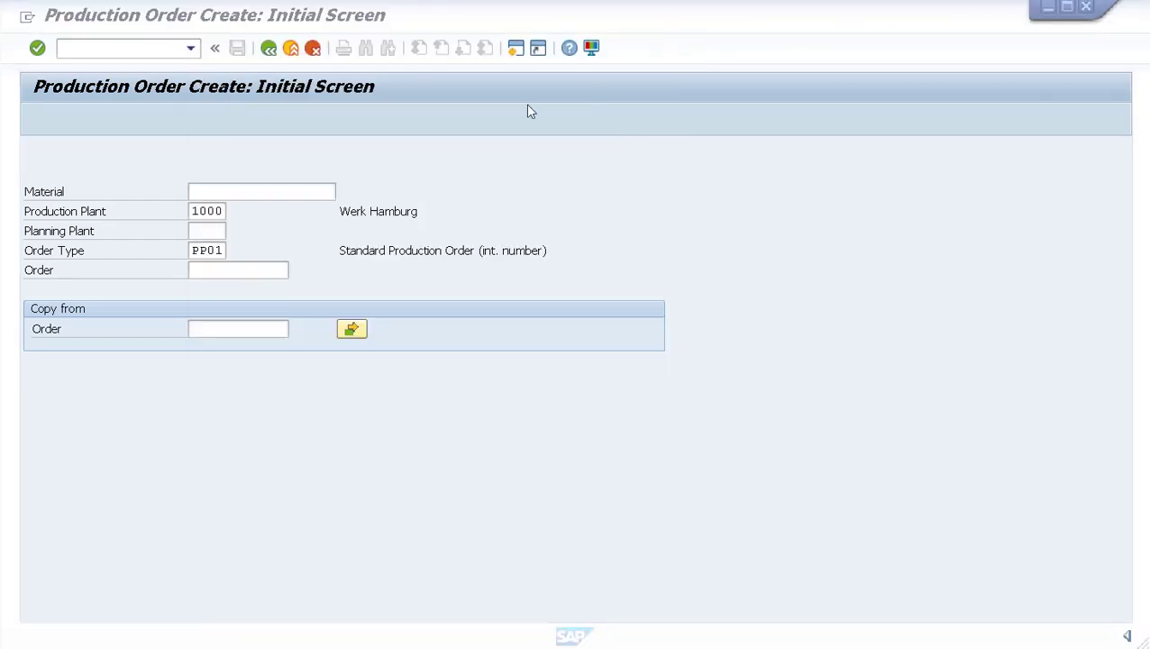